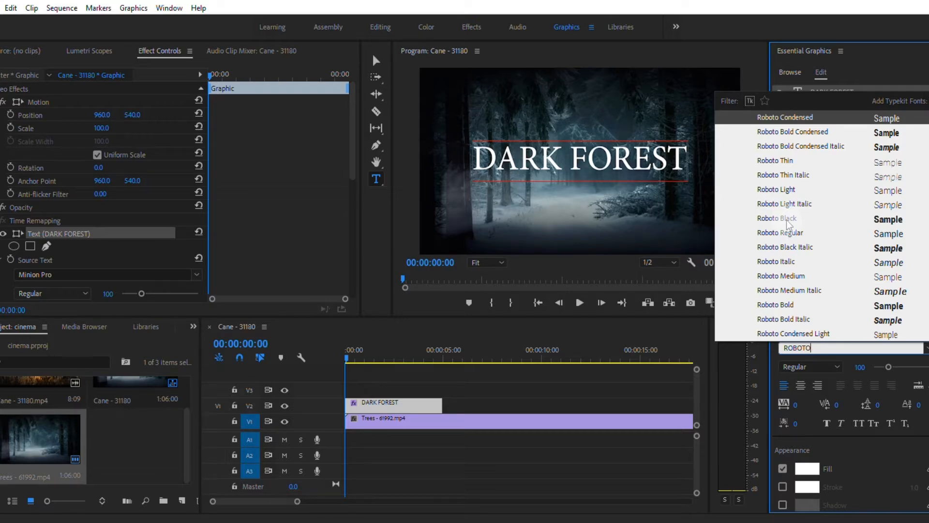
# Step: Set the DARK FOREST title's font to Roboto Bold and its scale to 220
pyautogui.click(782, 307)
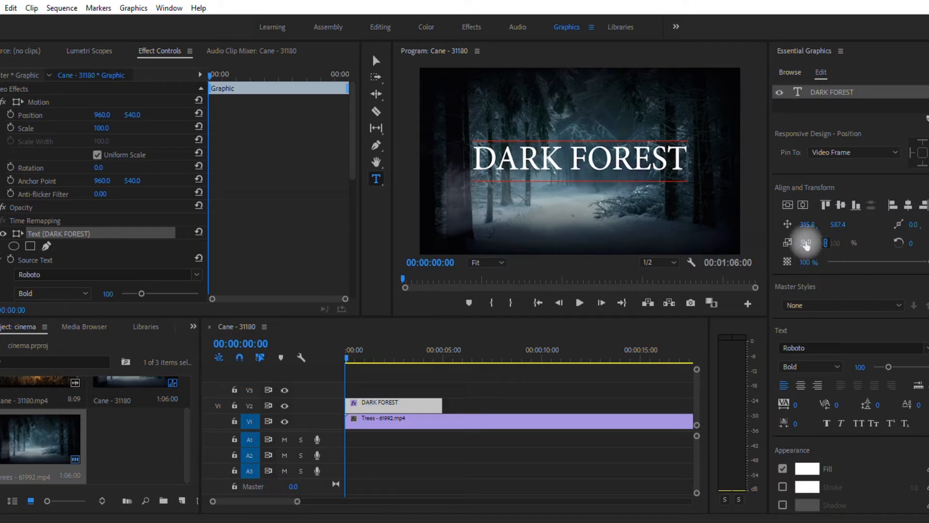
pyautogui.click(808, 243)
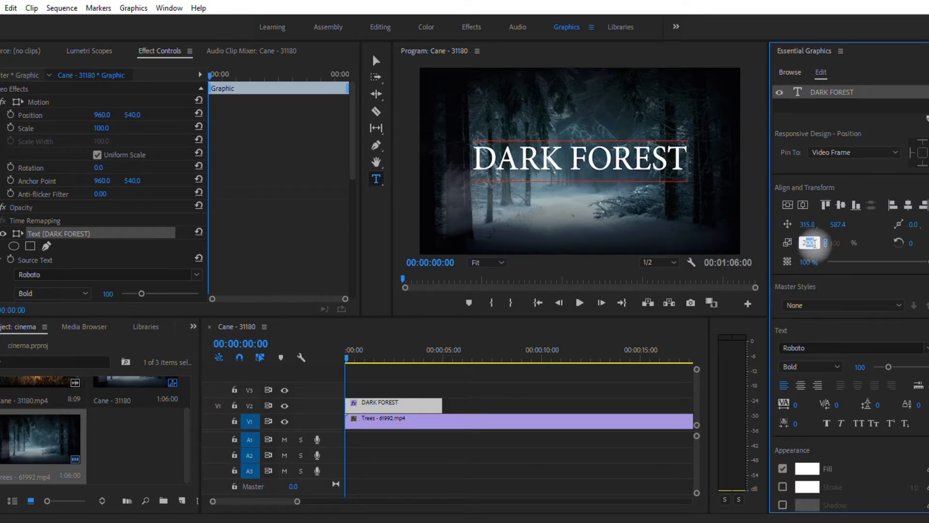
pyautogui.write('220')
pyautogui.press('Return')
pyautogui.scroll(-1, 834, 280)
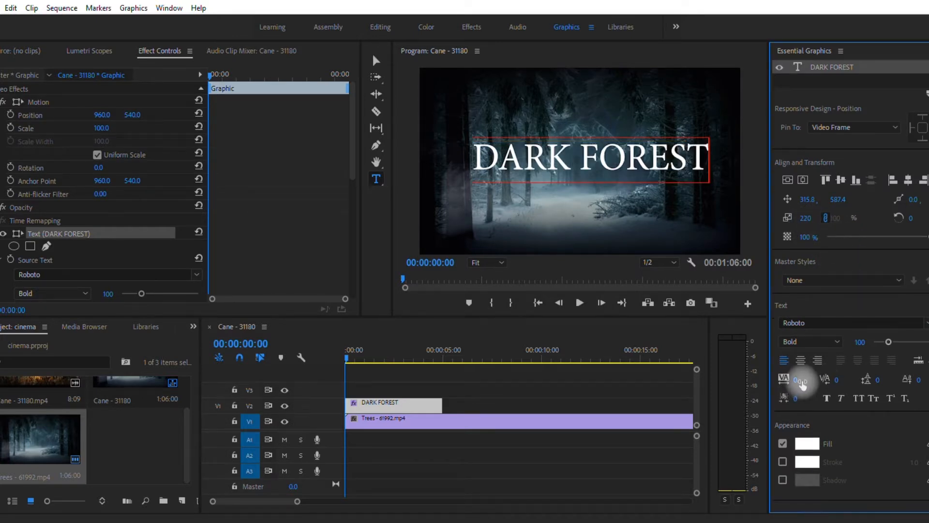
# Step: Set the tracking of the DARK FOREST title to 30
pyautogui.click(801, 382)
pyautogui.write('300')
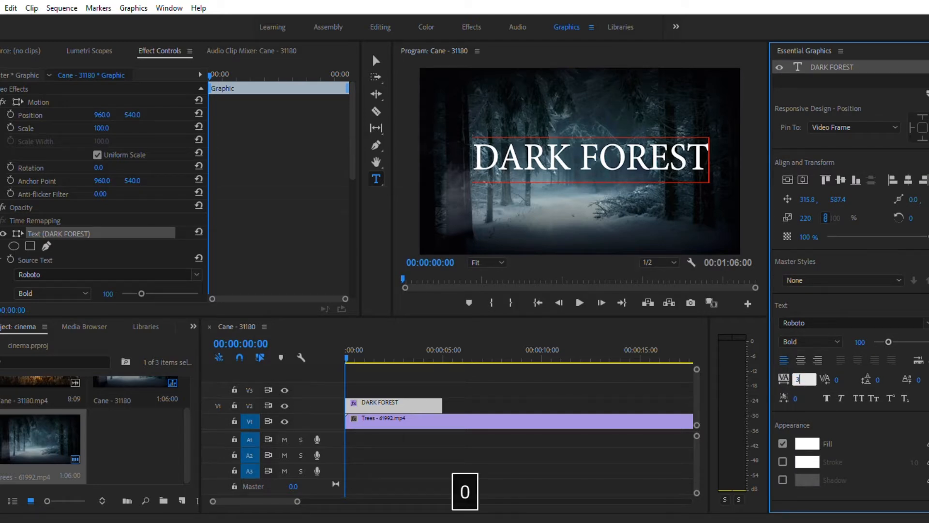
pyautogui.press('BackSpace')
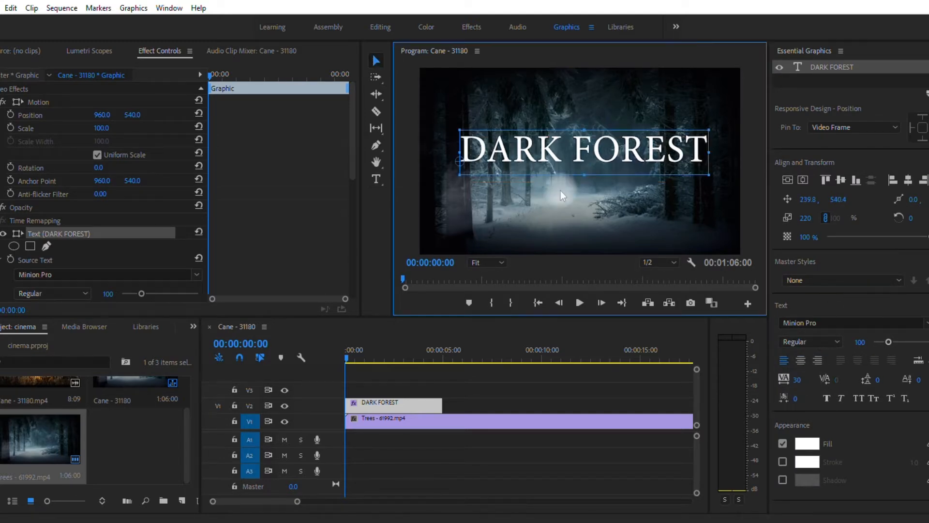
# Step: Center the DARK FOREST title in the frame and raise it slightly to a vertical position of about 548
pyautogui.click(787, 179)
pyautogui.click(803, 179)
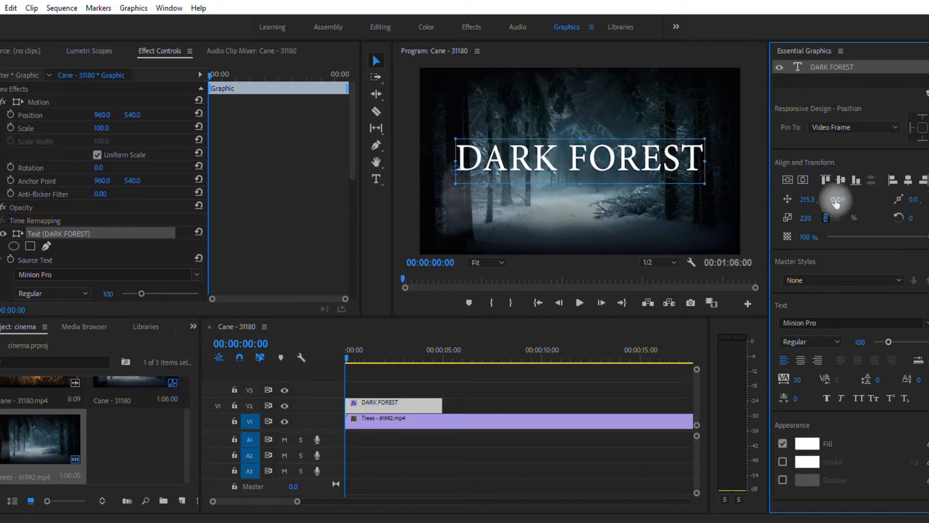
pyautogui.moveTo(837, 202); pyautogui.dragTo(822, 202)
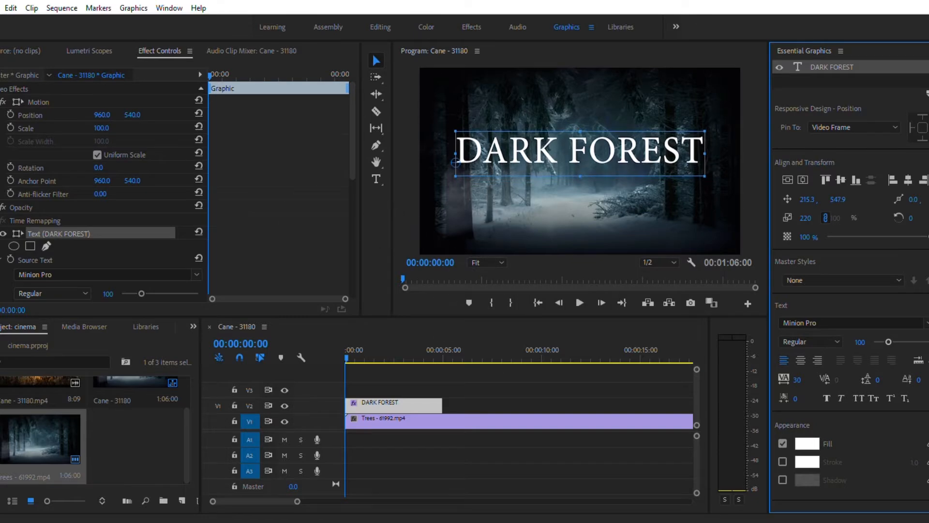
# Step: Add a subtitle reading "...BE AWARE OF WOLVES" under the title and position it at about 379.5, 636.5
pyautogui.click(355, 383)
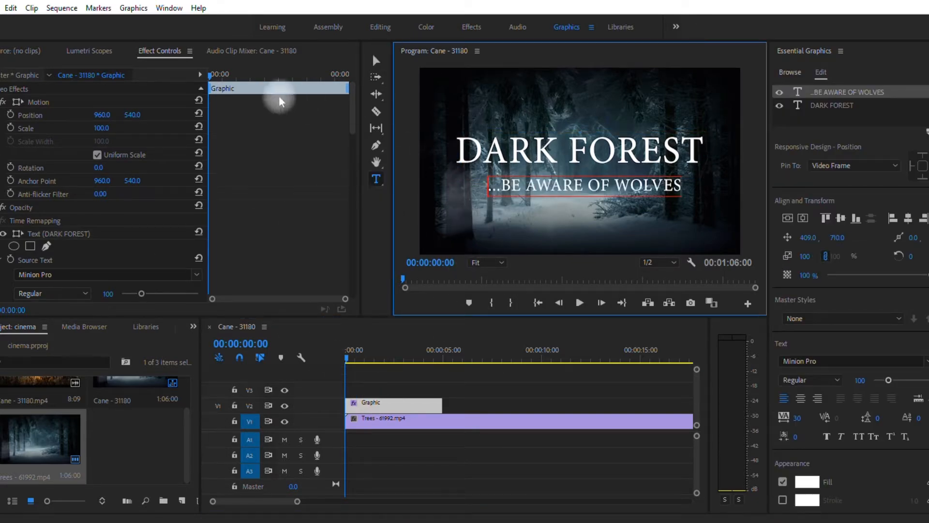
pyautogui.moveTo(838, 238); pyautogui.dragTo(852, 243)
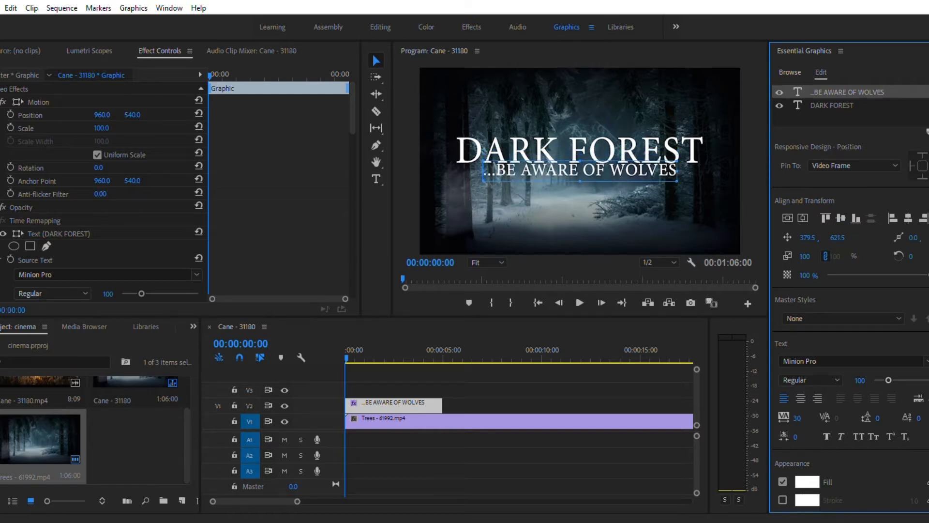
# Step: Set the subtitle's font to Roboto Thin and its scale to 50
pyautogui.click(830, 361)
pyautogui.write('ROBOTO')
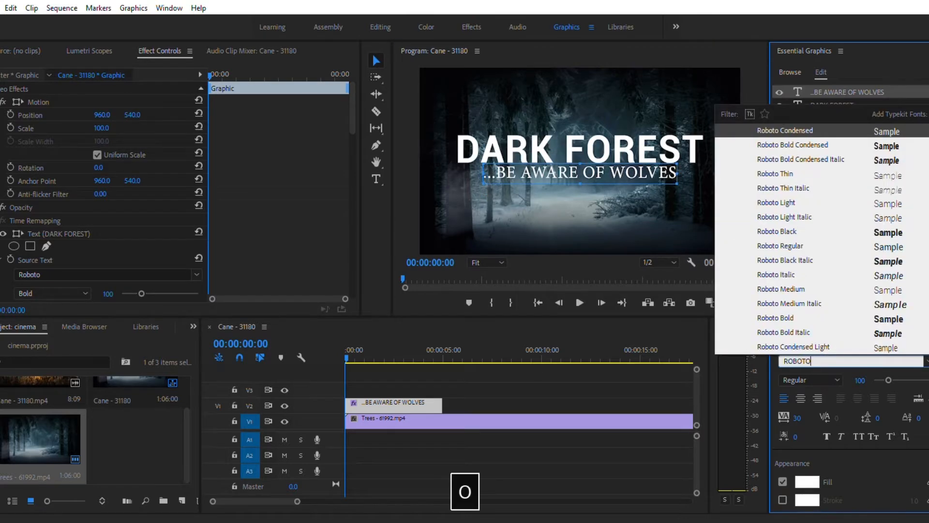
pyautogui.click(789, 174)
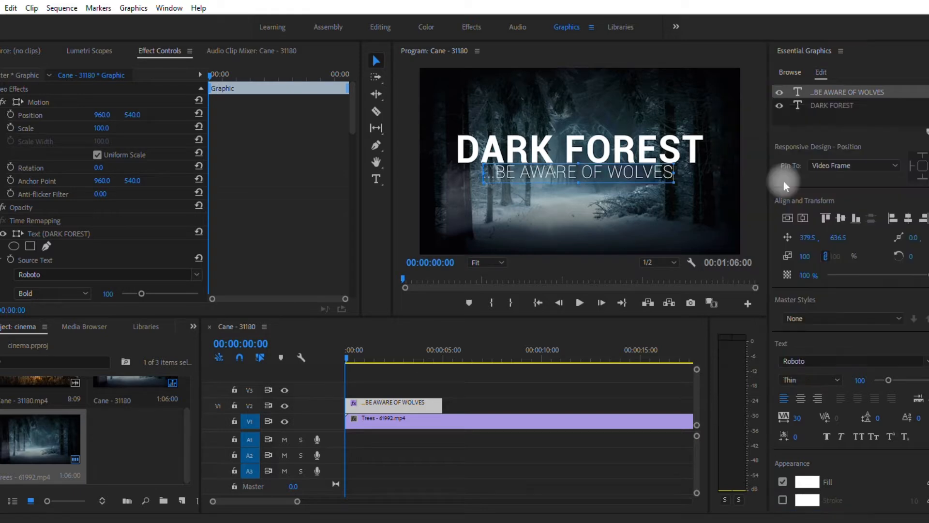
pyautogui.click(805, 256)
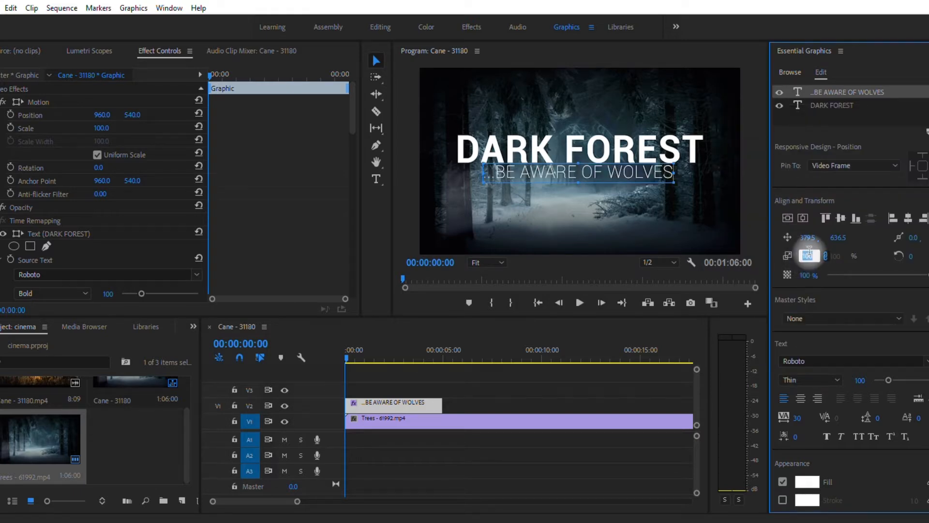
pyautogui.write('50')
pyautogui.press('Return')
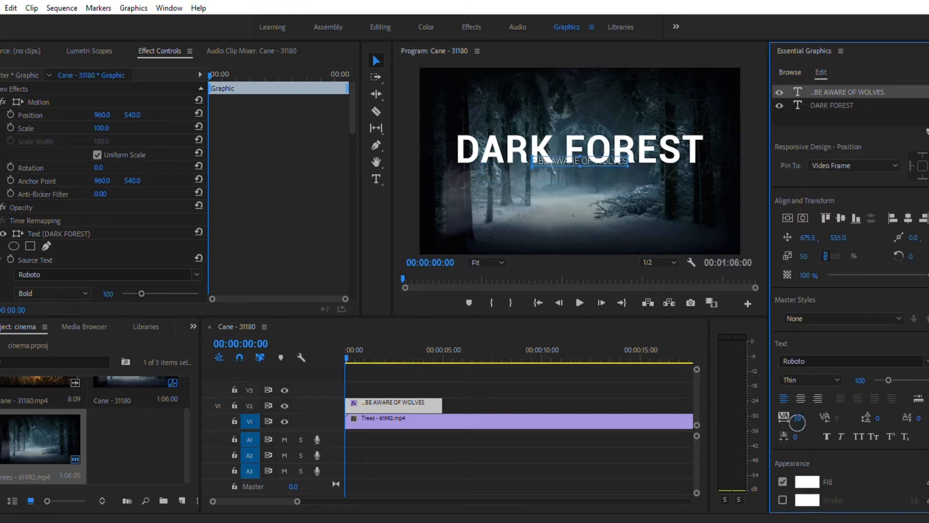
# Step: Set the subtitle's tracking to 350 and place it centered just below the title at about 507.5, 644
pyautogui.click(797, 418)
pyautogui.write('350')
pyautogui.click(808, 319)
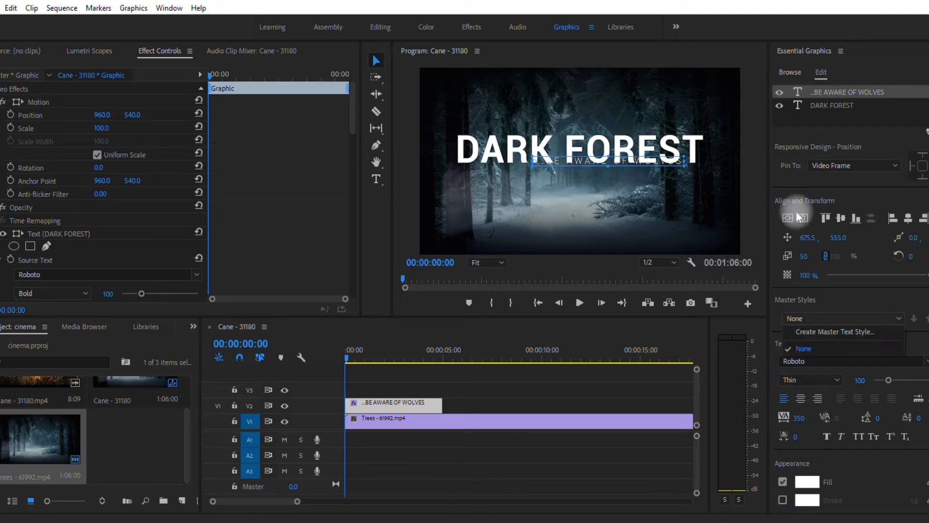
pyautogui.click(791, 217)
pyautogui.click(802, 217)
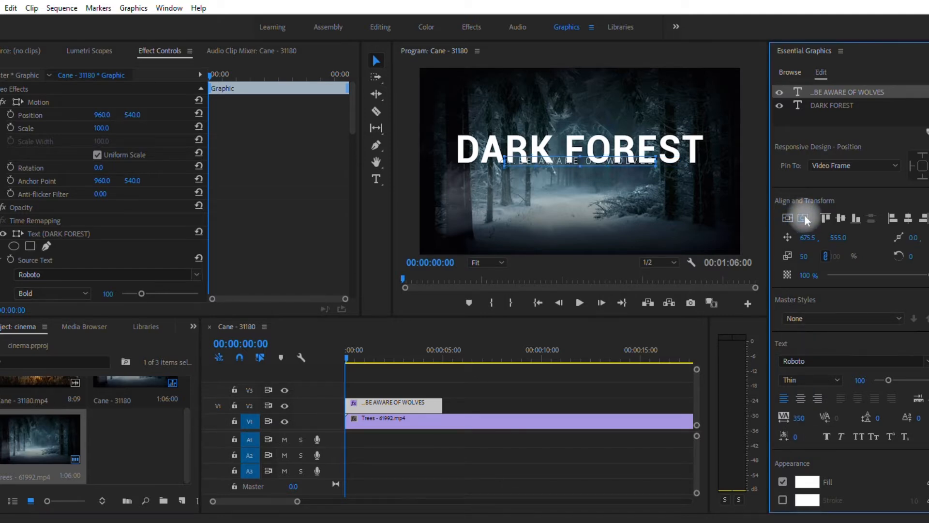
pyautogui.click(658, 225)
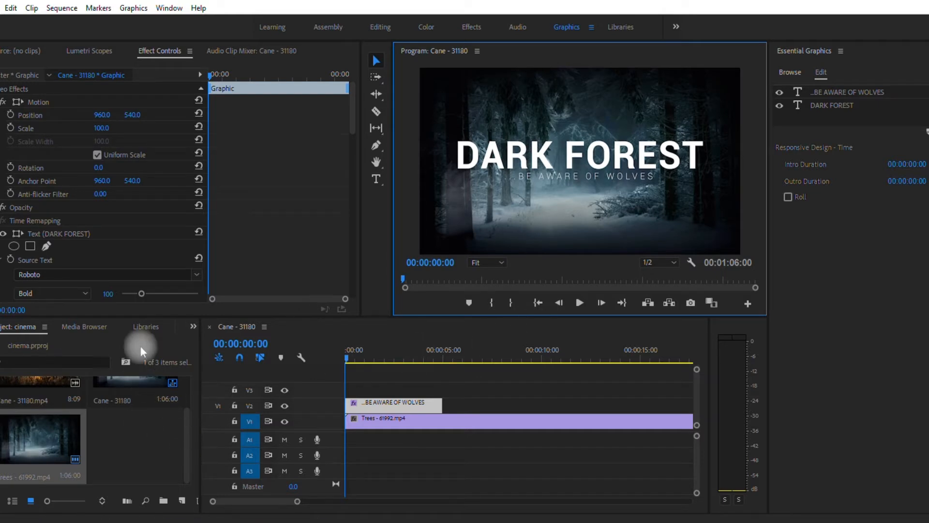
# Step: Find the Gaussian Blur video effect and apply it to the title graphic clip on track V2
pyautogui.scroll(-4, 148, 332)
pyautogui.click(53, 343)
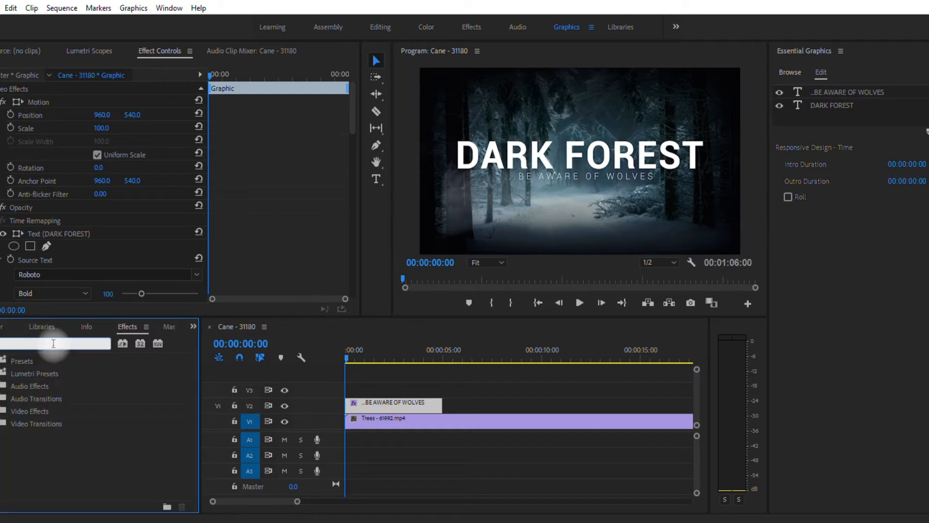
pyautogui.write('GAU')
pyautogui.moveTo(44, 473); pyautogui.dragTo(397, 406)
# Step: Set the Gaussian Blur's Blurriness to 150 and keyframe it at the start of the title clip
pyautogui.moveTo(353, 121); pyautogui.dragTo(350, 283)
pyautogui.click(96, 256)
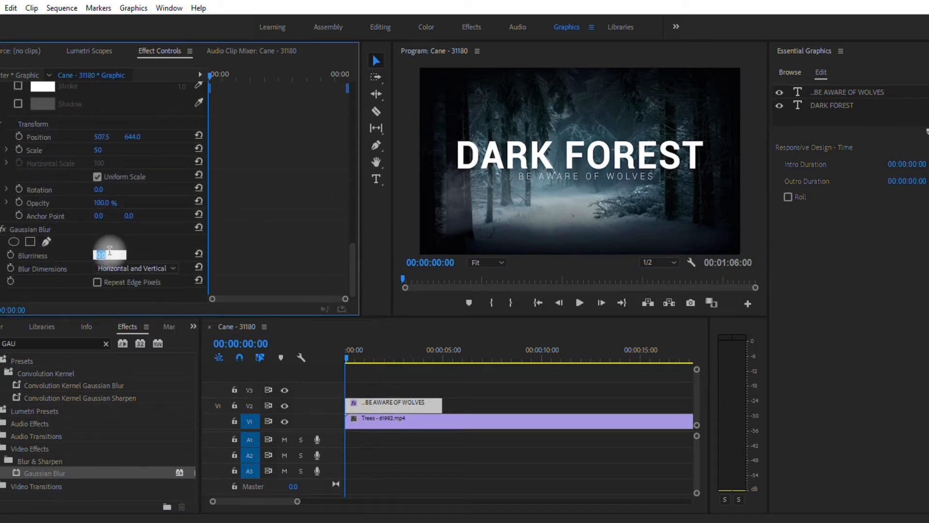
pyautogui.write('150')
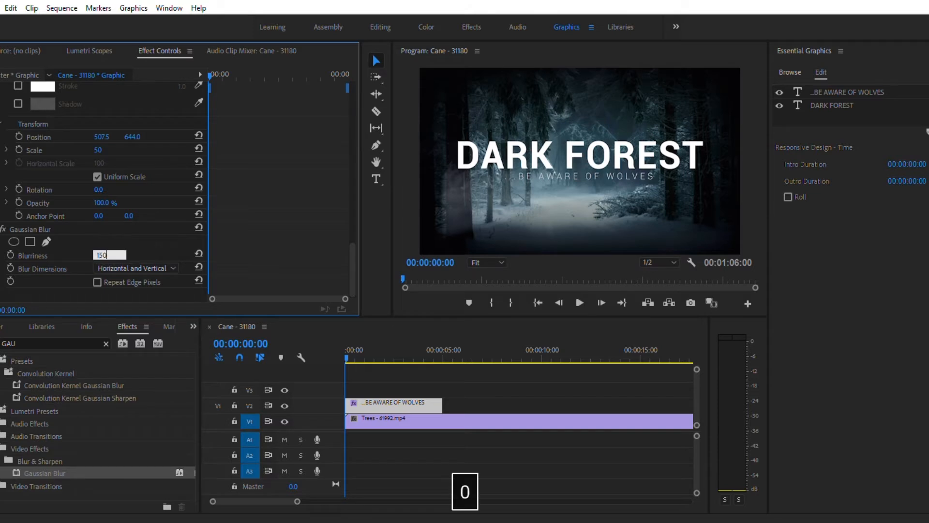
pyautogui.click(100, 257)
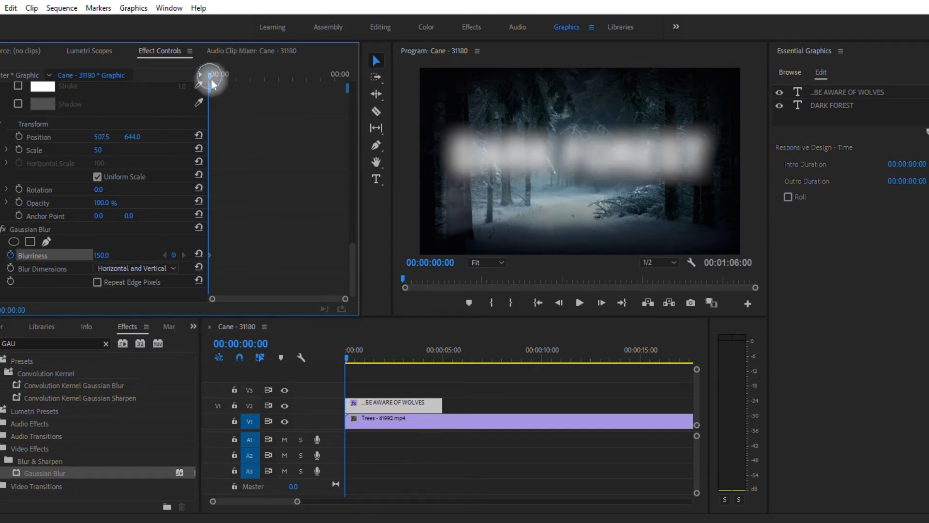
# Step: Add a Blurriness keyframe of 0 at 00:00:00:18
pyautogui.moveTo(211, 83); pyautogui.dragTo(227, 85)
pyautogui.click(109, 253)
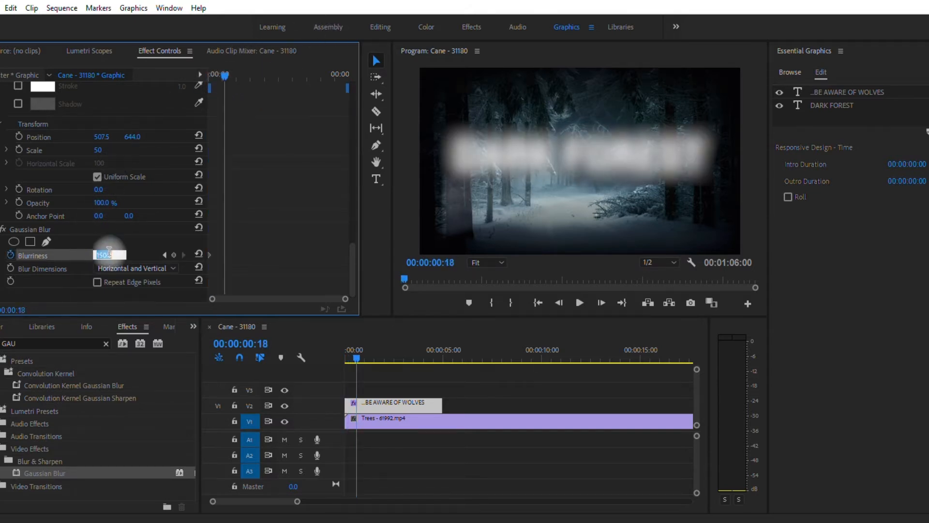
pyautogui.write('0')
pyautogui.press('Return')
# Step: Duplicate the Blurriness 0 keyframe at 00:00:04:06 and the Blurriness 150 keyframe at the clip's end, 00:00:05:00
pyautogui.moveTo(225, 77); pyautogui.dragTo(326, 88)
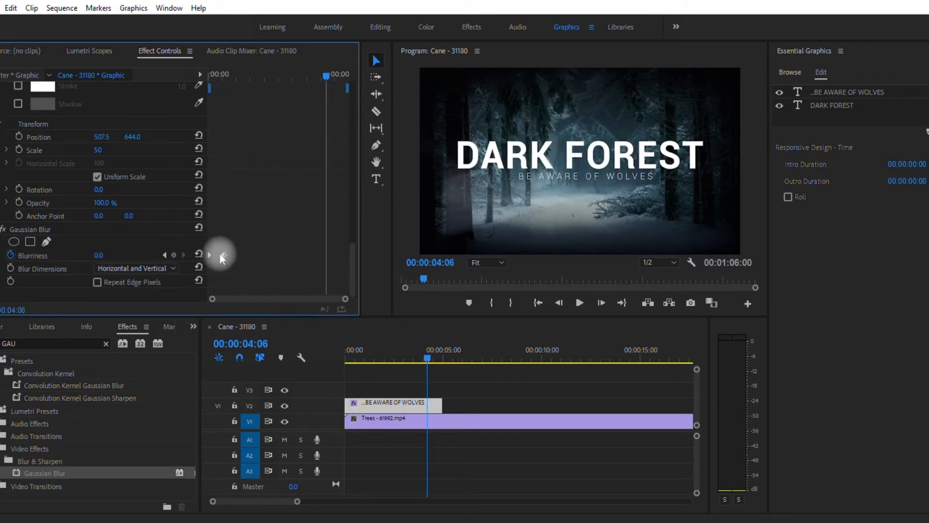
pyautogui.moveTo(225, 254); pyautogui.dragTo(335, 267)
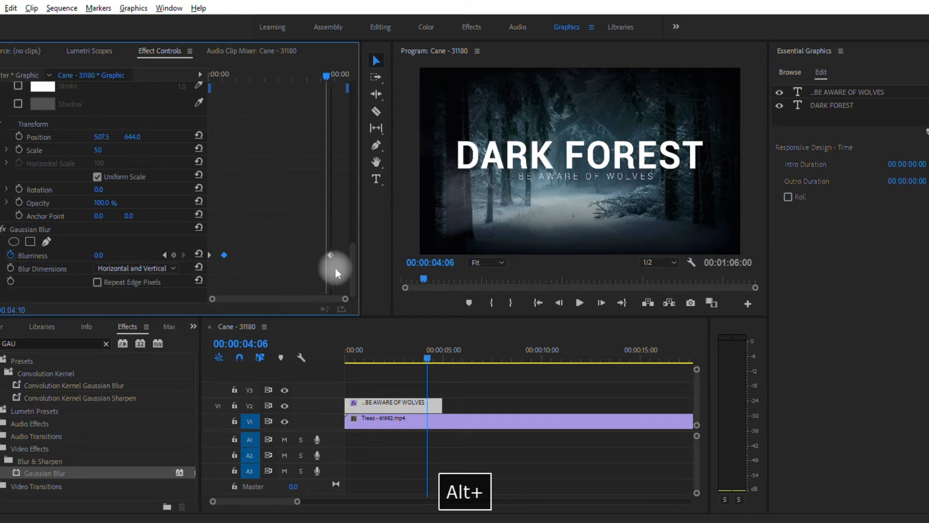
pyautogui.click(326, 76)
pyautogui.moveTo(330, 83); pyautogui.dragTo(355, 87)
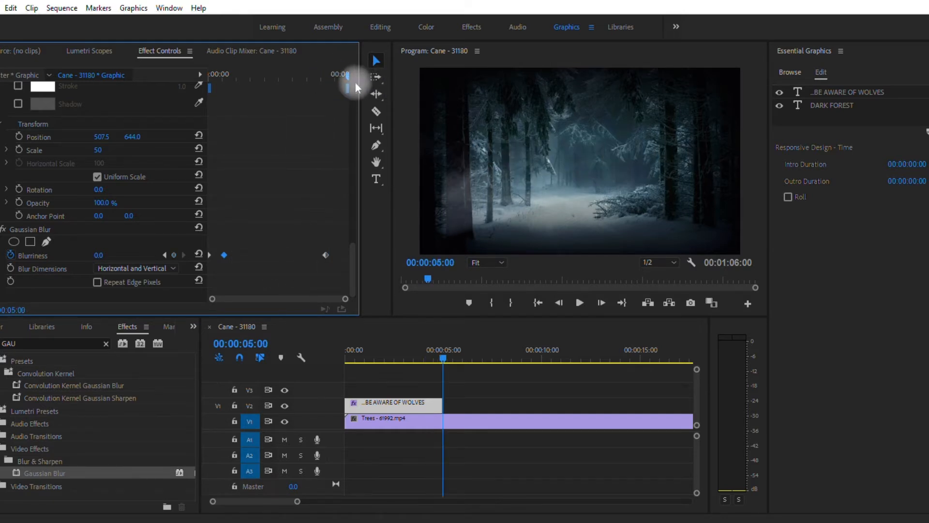
pyautogui.click(210, 255)
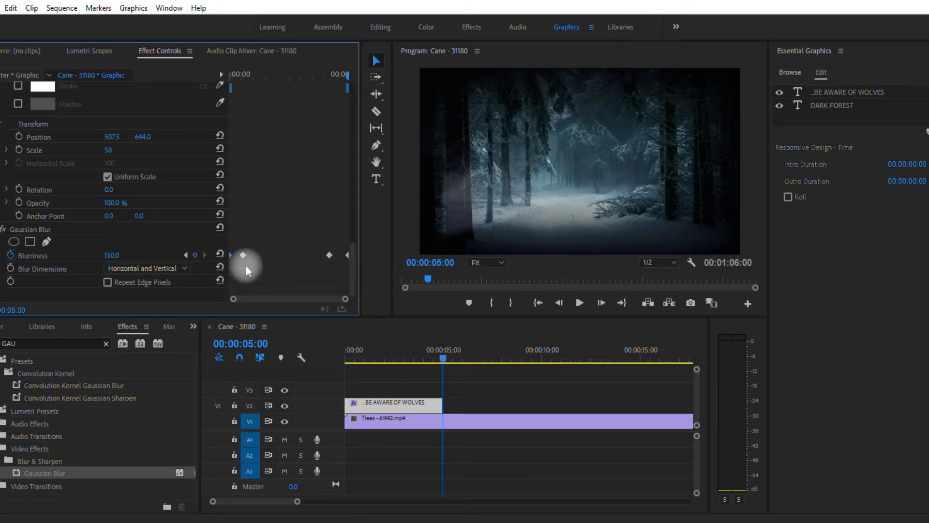
pyautogui.press('space')
pyautogui.moveTo(232, 77); pyautogui.dragTo(353, 97)
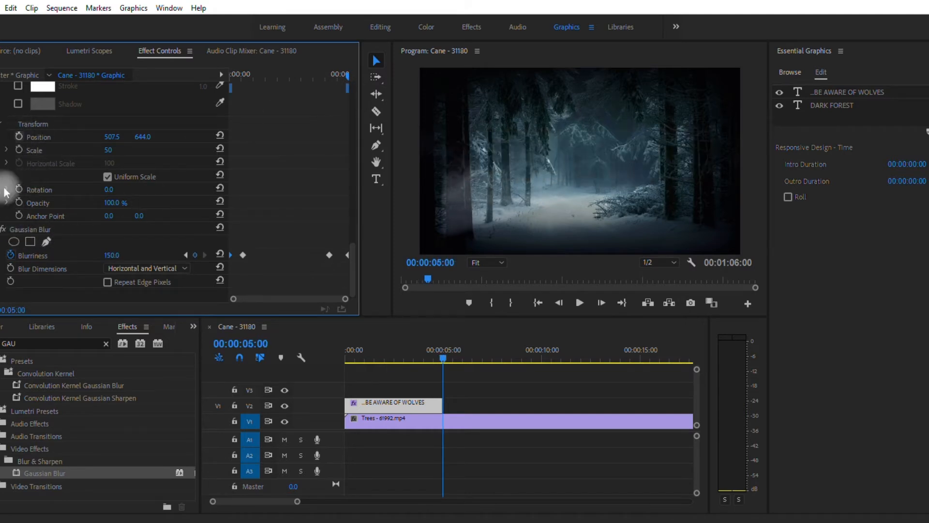
# Step: Set the title graphic's overall Opacity to 0% with a keyframe at the start of the clip
pyautogui.scroll(10, 9, 184)
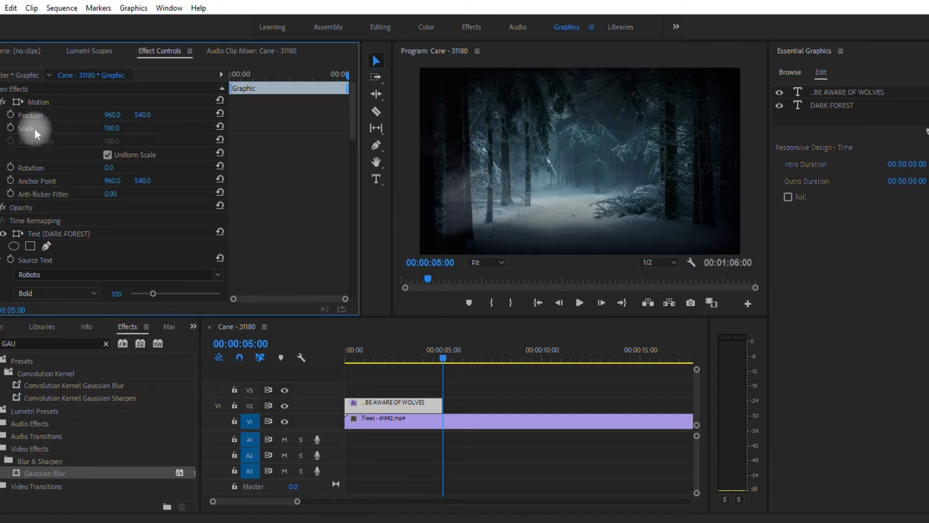
pyautogui.click(1, 208)
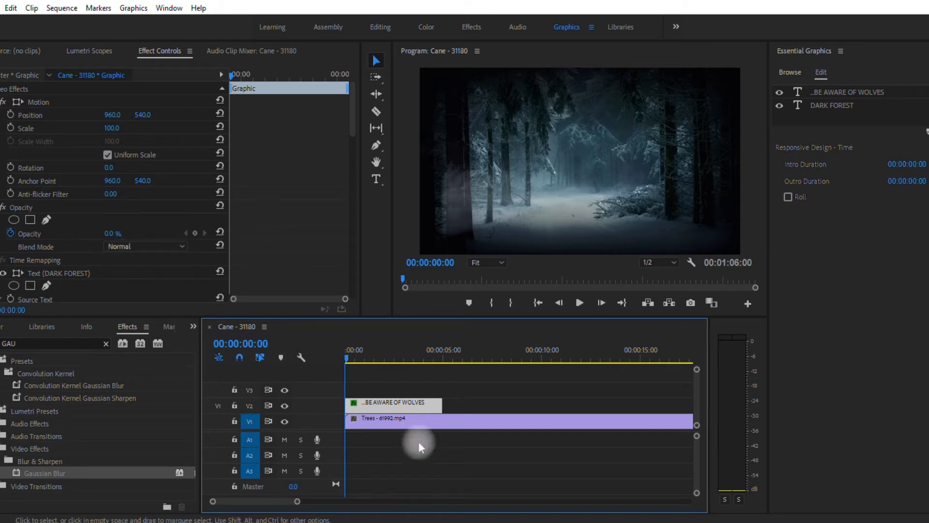
pyautogui.click(195, 234)
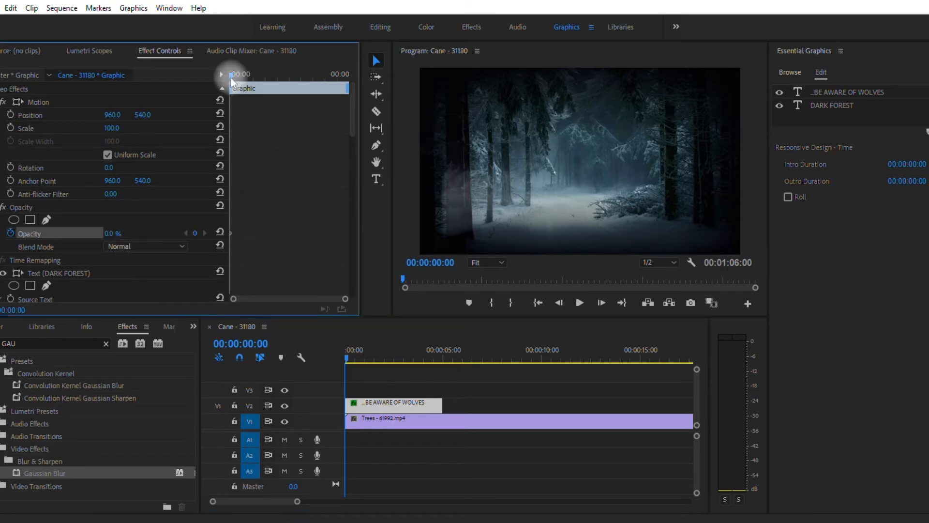
# Step: Add an Opacity keyframe of 100% at 00:00:00:18 for the title graphic
pyautogui.moveTo(237, 76); pyautogui.dragTo(243, 77)
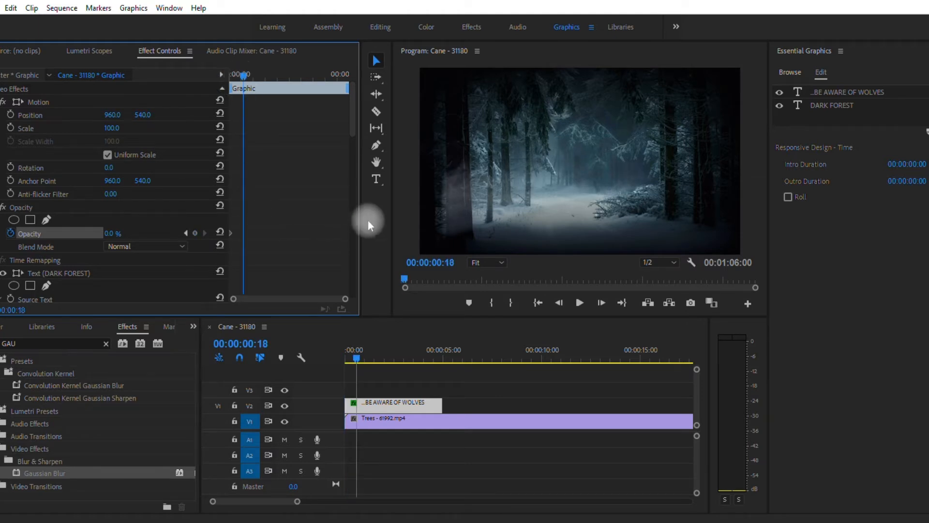
pyautogui.moveTo(352, 126)
pyautogui.mouseDown()
pyautogui.moveTo(351, 298)
pyautogui.moveTo(364, 234)
pyautogui.moveTo(359, 137)
pyautogui.mouseUp()
pyautogui.click(111, 234)
pyautogui.click(121, 229)
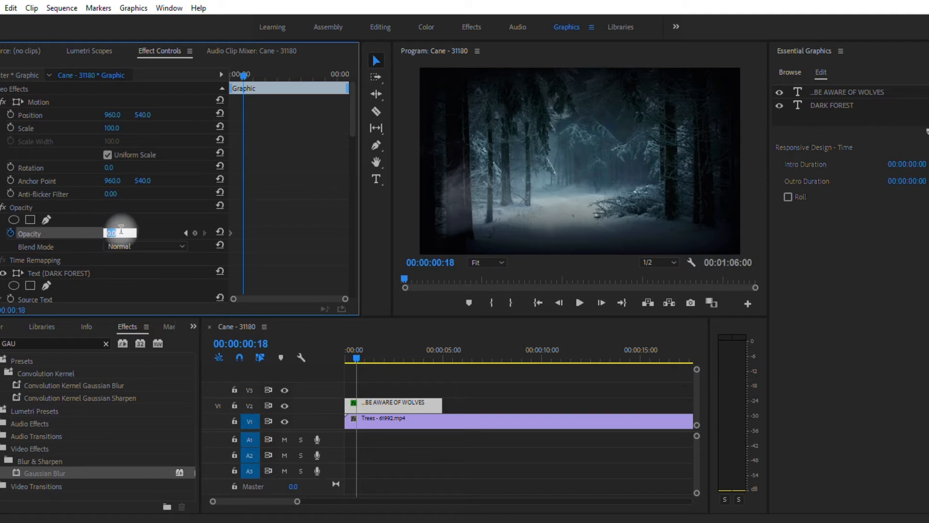
pyautogui.write('100')
pyautogui.click(253, 84)
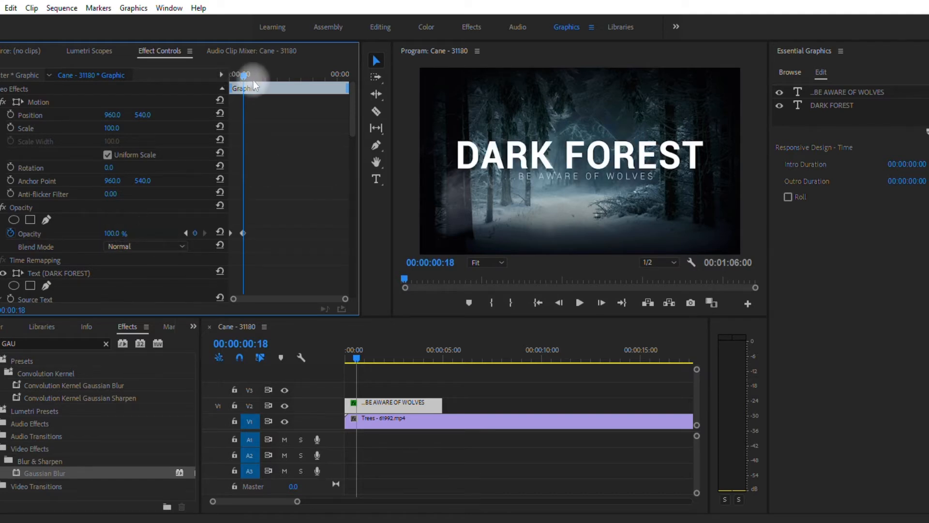
# Step: Duplicate the Opacity 100% keyframe at 00:00:04:06 and the Opacity 0% keyframe at the clip's end, 00:00:05:00
pyautogui.moveTo(243, 76); pyautogui.dragTo(334, 98)
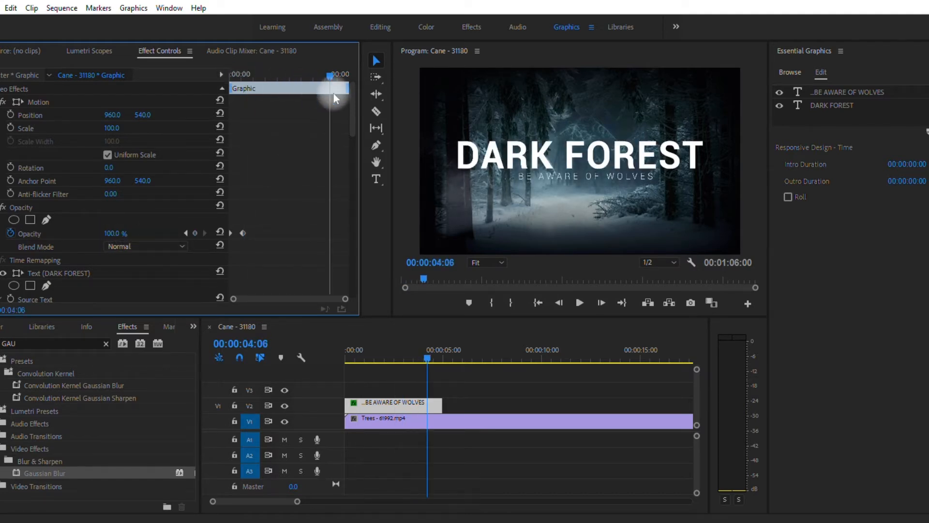
pyautogui.moveTo(244, 232); pyautogui.dragTo(326, 238)
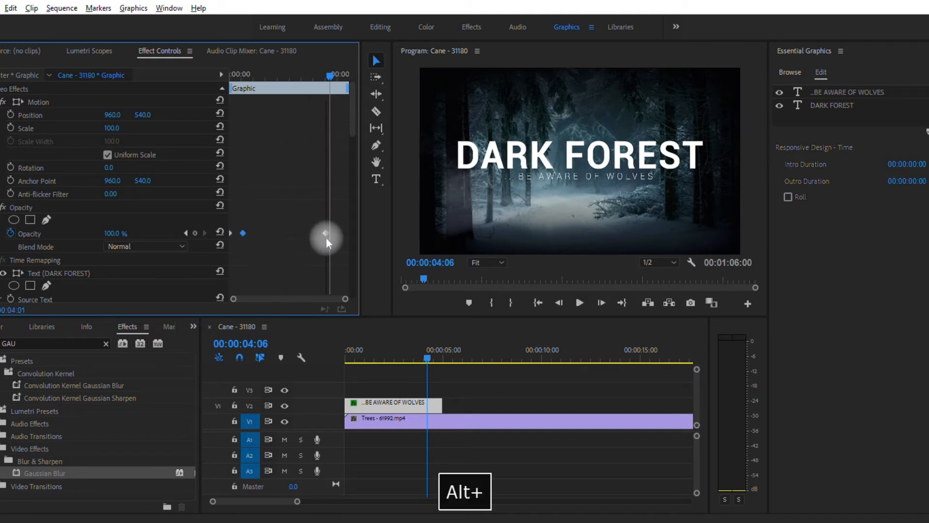
pyautogui.moveTo(331, 76); pyautogui.dragTo(367, 87)
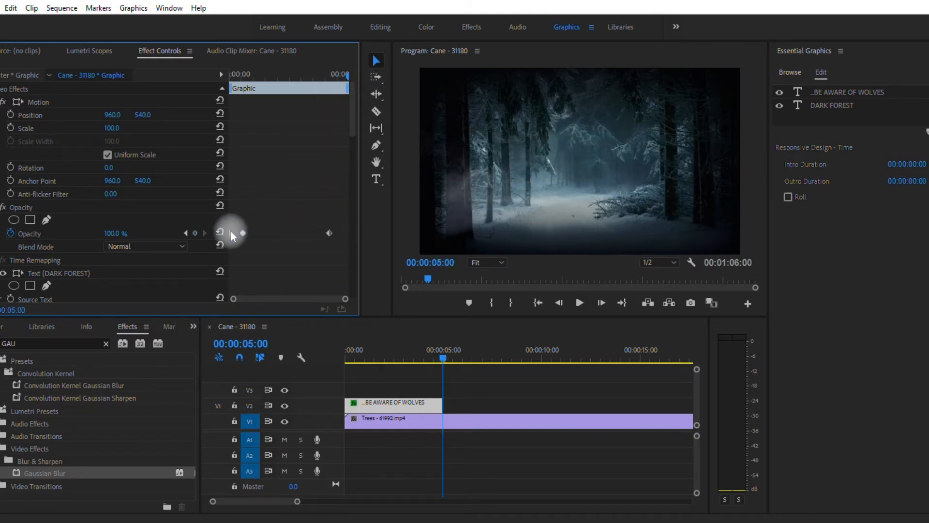
pyautogui.moveTo(231, 236); pyautogui.dragTo(359, 242)
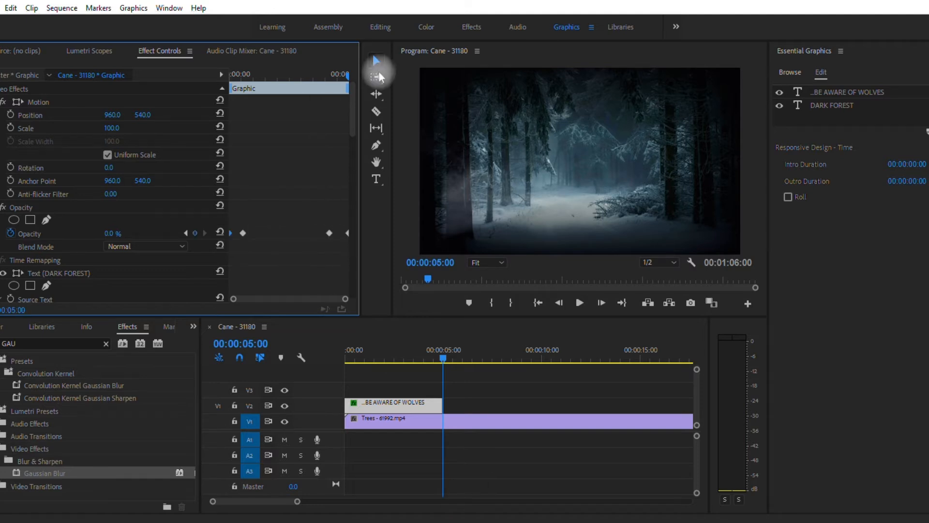
# Step: Enable Scale keyframing for the title graphic's Motion and set Scale to 85 at 00:00:00:18
pyautogui.press('Home')
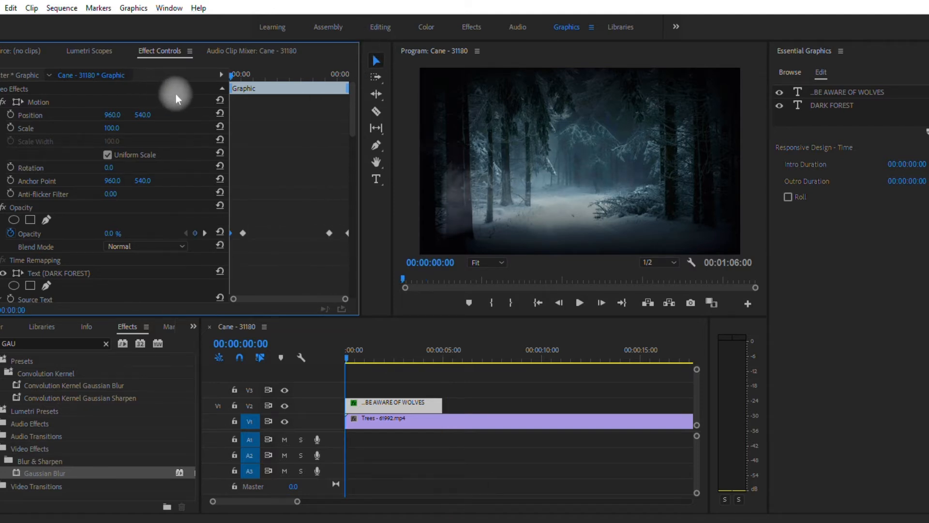
pyautogui.moveTo(231, 102); pyautogui.dragTo(191, 132)
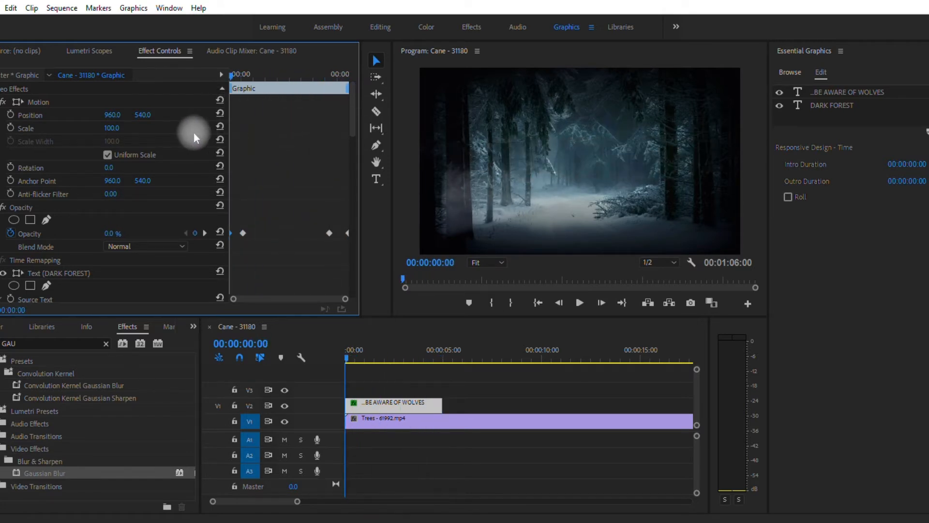
pyautogui.click(36, 128)
pyautogui.moveTo(232, 76); pyautogui.dragTo(245, 80)
pyautogui.click(112, 128)
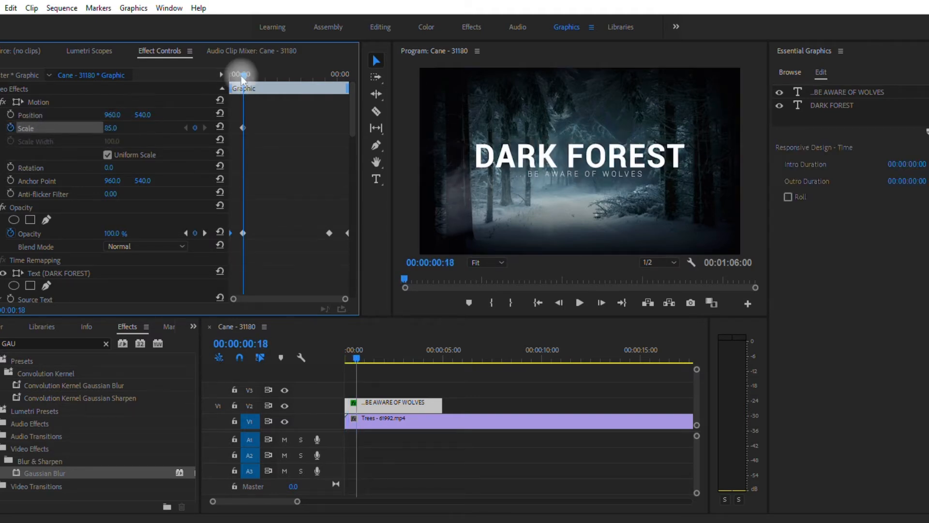
# Step: Add a Motion Scale keyframe of 100 at 00:00:04:06
pyautogui.moveTo(242, 76); pyautogui.dragTo(326, 86)
pyautogui.click(114, 127)
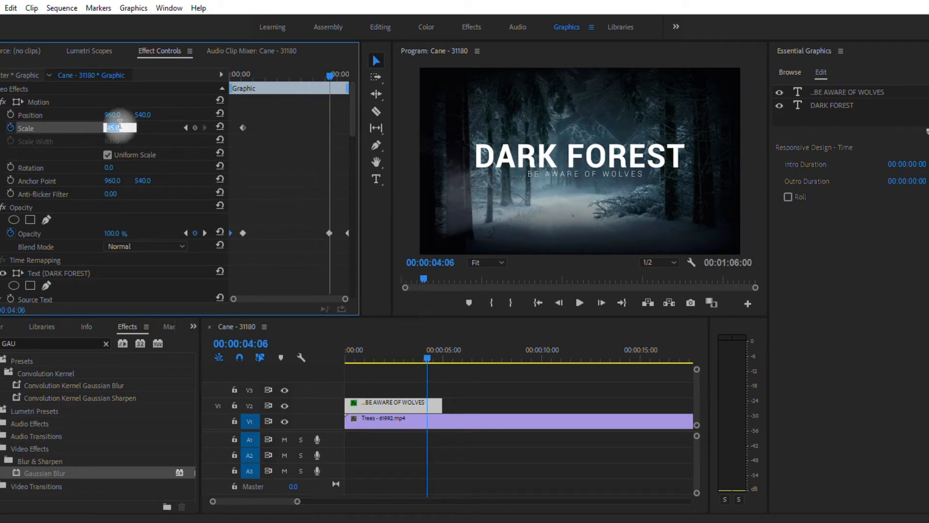
pyautogui.write('100')
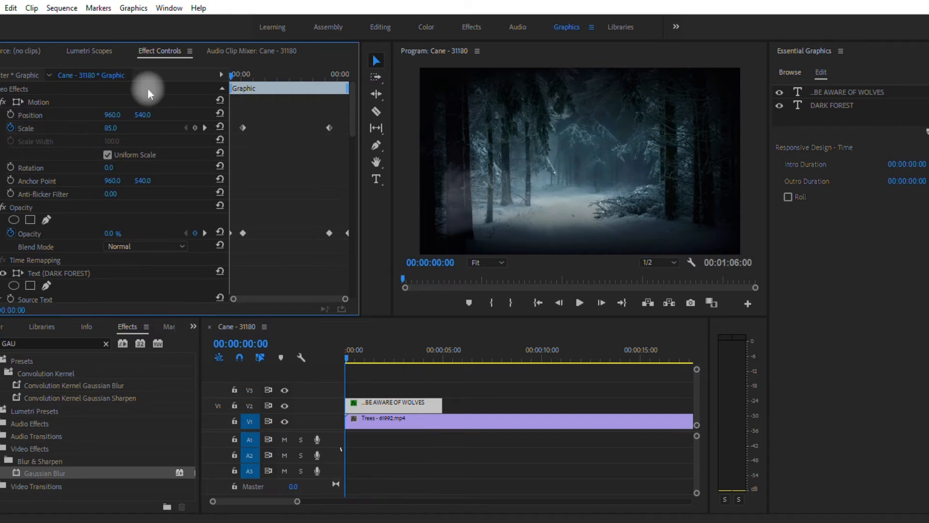
# Step: Play back the title animation from the clip's start and return to the first frame
pyautogui.moveTo(232, 77); pyautogui.dragTo(130, 87)
pyautogui.press('space')
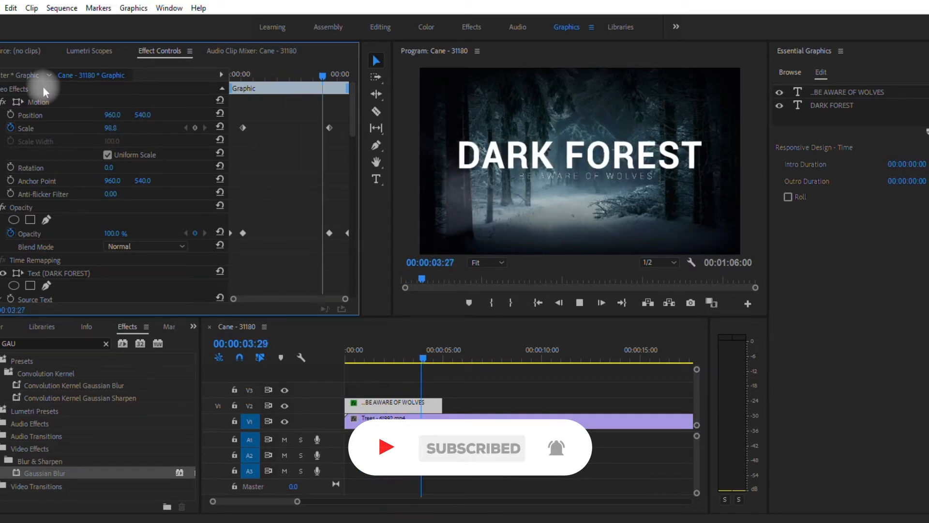
pyautogui.press('space')
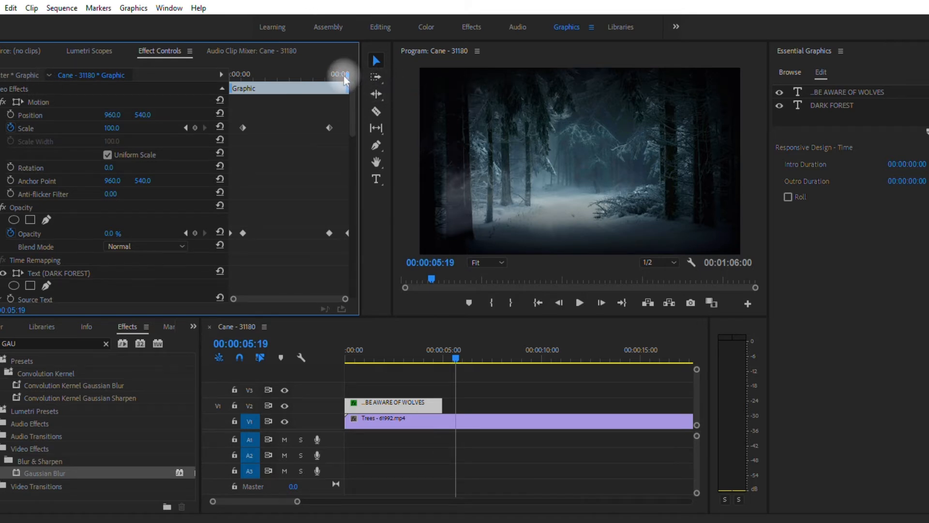
pyautogui.moveTo(344, 75); pyautogui.dragTo(231, 75)
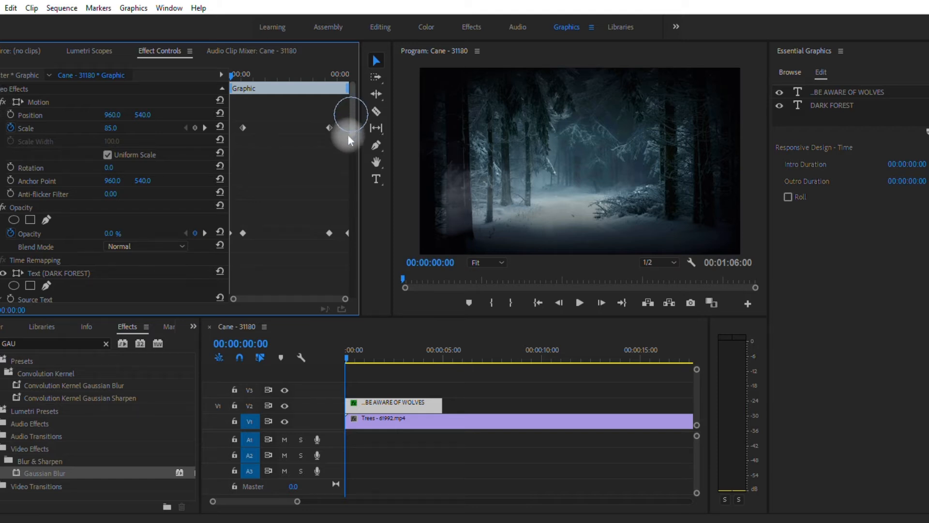
# Step: At 00:00:02:11, draw a thin horizontal rectangle between the title and subtitle, slightly wider than DARK FOREST, using the Rectangle tool
pyautogui.scroll(-10, 344, 157)
pyautogui.moveTo(348, 364); pyautogui.dragTo(392, 360)
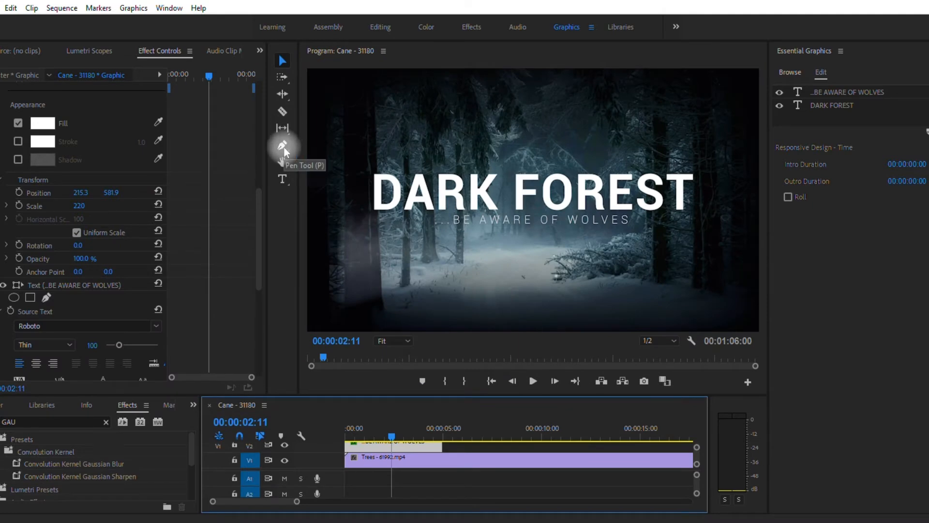
pyautogui.moveTo(283, 147); pyautogui.dragTo(322, 158)
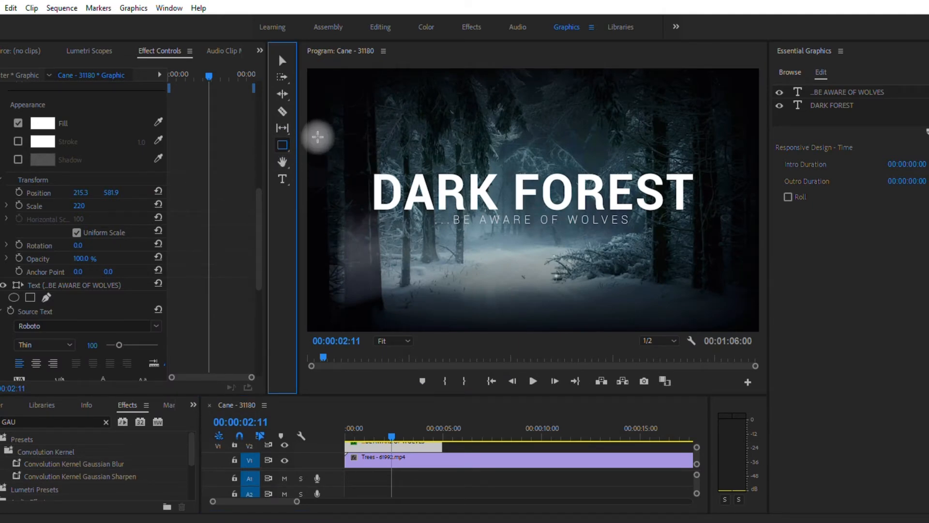
pyautogui.moveTo(365, 208); pyautogui.dragTo(704, 211)
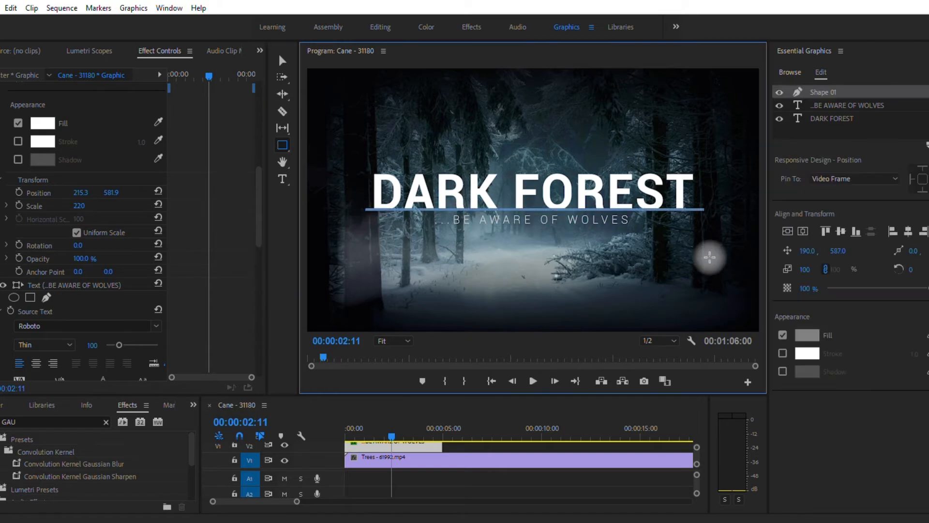
# Step: Fill the line shape with white and centre it horizontally beneath the title, at position 194.0, 597.5
pyautogui.click(807, 335)
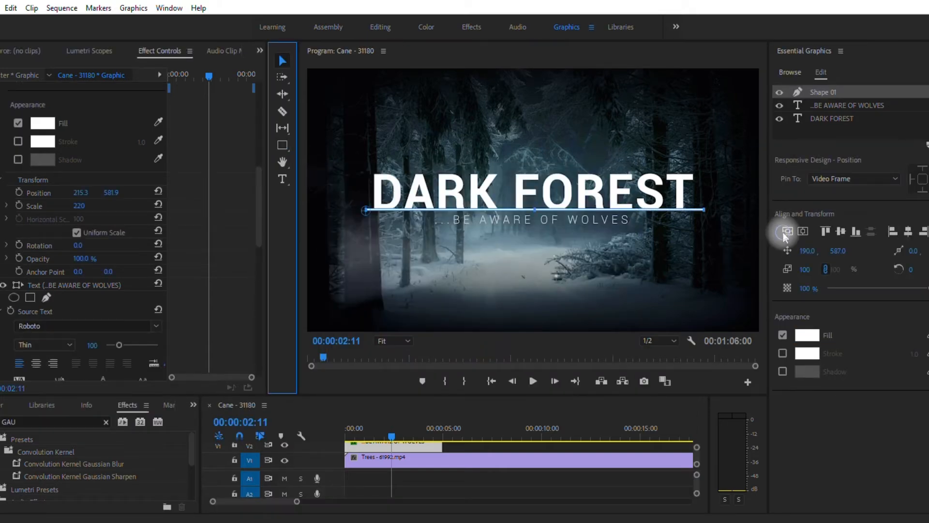
pyautogui.click(785, 232)
pyautogui.click(801, 232)
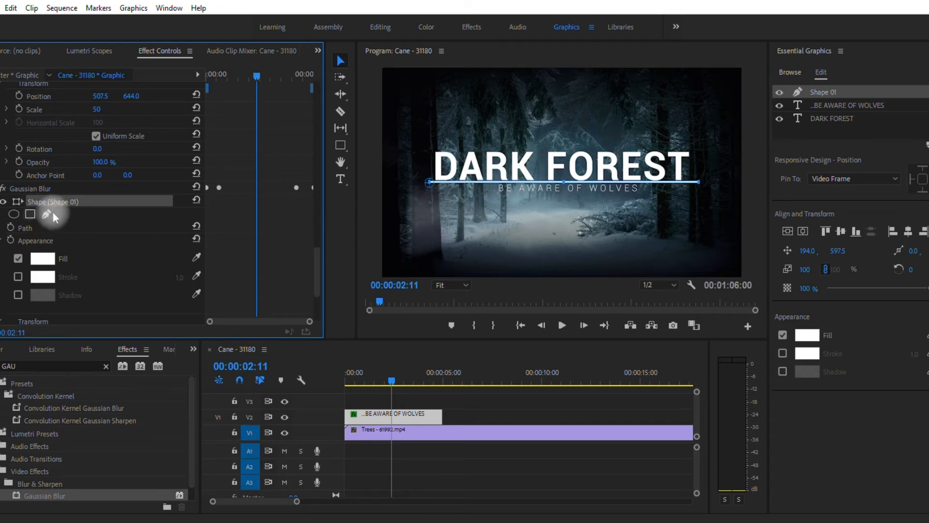
# Step: Move the line shape's anchor point to the middle of the line, about 776.9, -7.0
pyautogui.scroll(-1, 316, 272)
pyautogui.moveTo(316, 271); pyautogui.dragTo(317, 284)
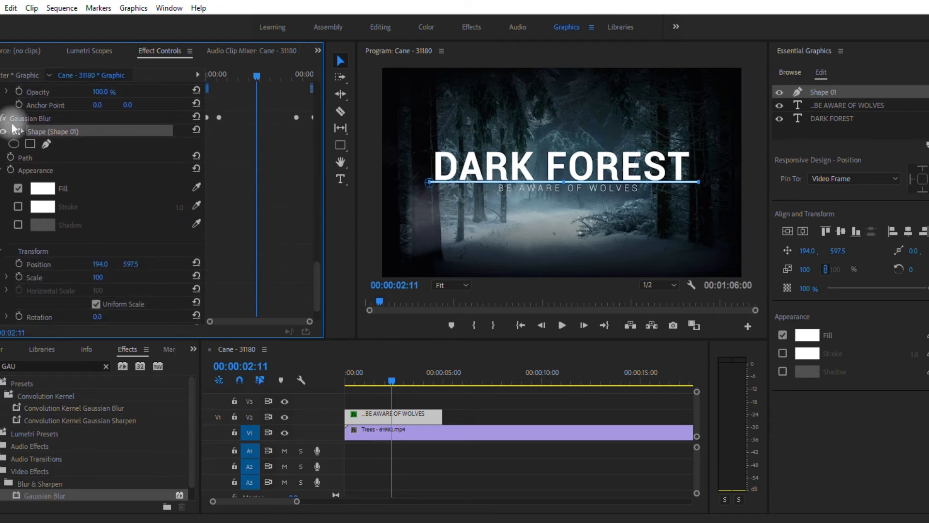
pyautogui.scroll(-2, 179, 312)
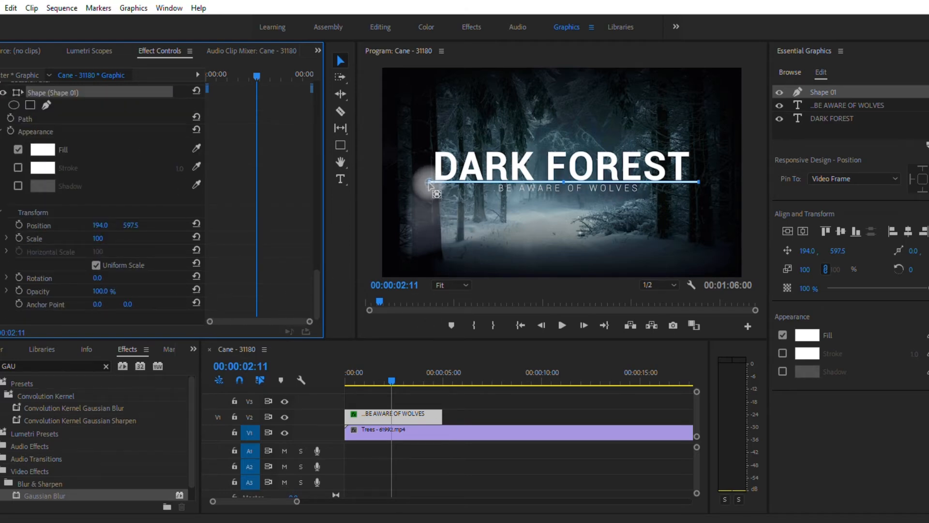
pyautogui.moveTo(429, 184); pyautogui.dragTo(566, 184)
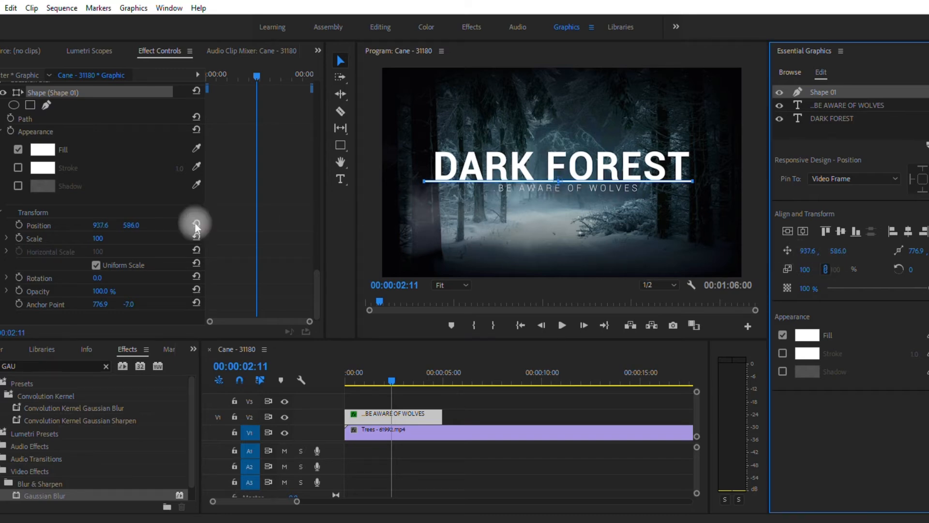
# Step: Turn off Uniform Scale for the line shape and keyframe its Horizontal Scale at 0 at the clip's start
pyautogui.click(64, 282)
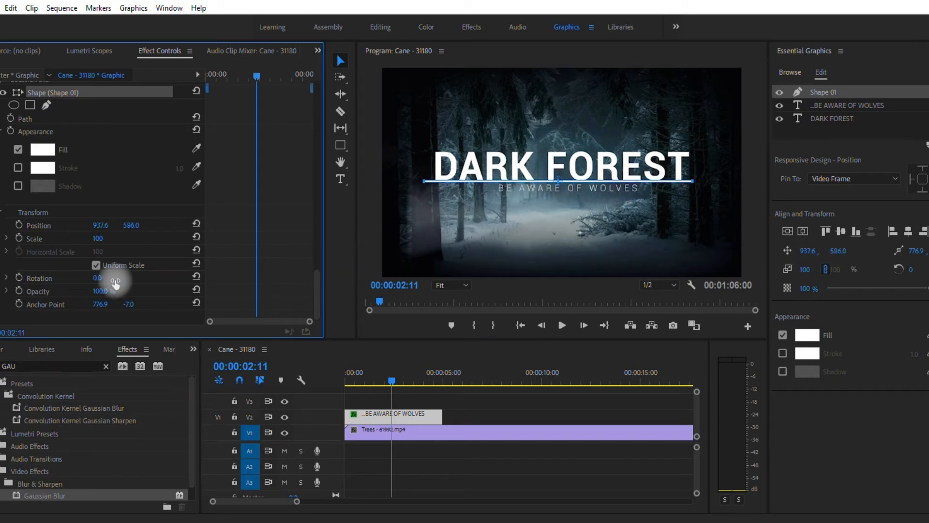
pyautogui.click(101, 266)
pyautogui.moveTo(254, 76); pyautogui.dragTo(193, 77)
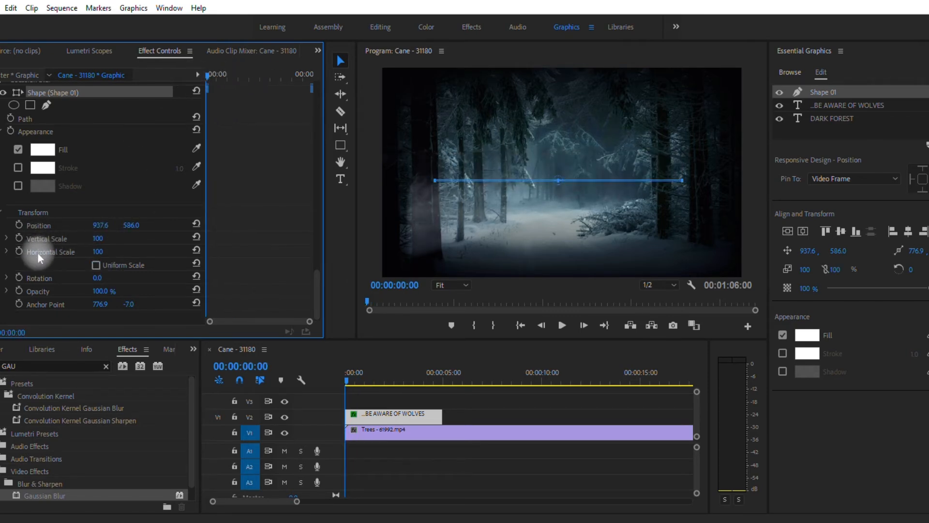
pyautogui.click(108, 249)
pyautogui.write('0')
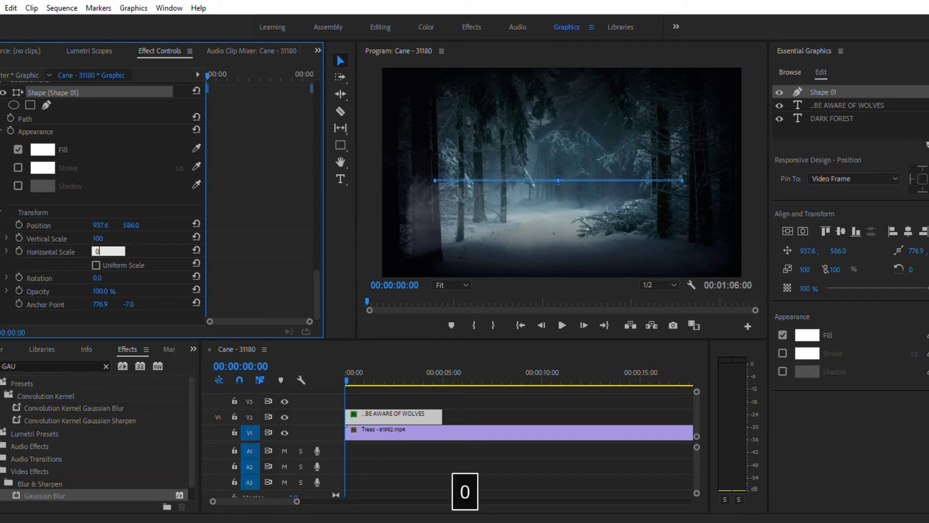
pyautogui.click(18, 251)
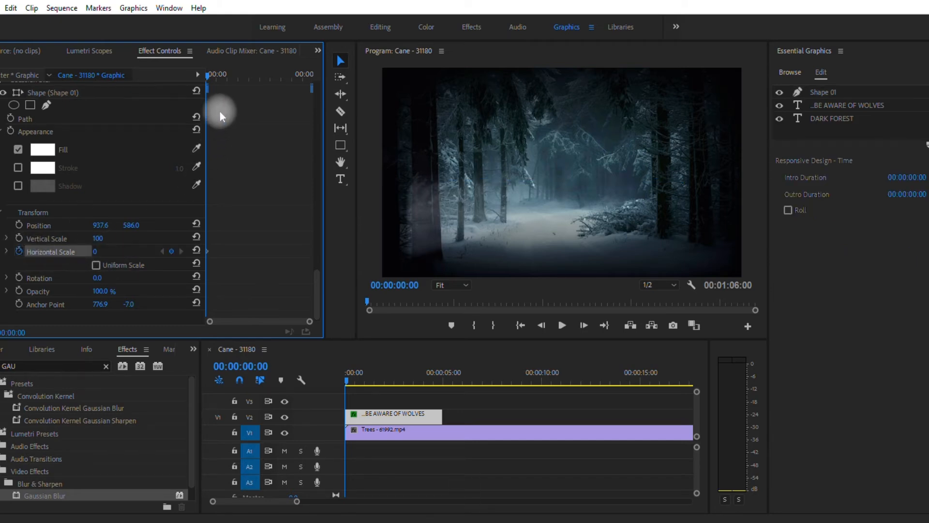
# Step: Add a Horizontal Scale keyframe of 100 for the line at 00:00:00:28 and play back the line's reveal
pyautogui.click(225, 76)
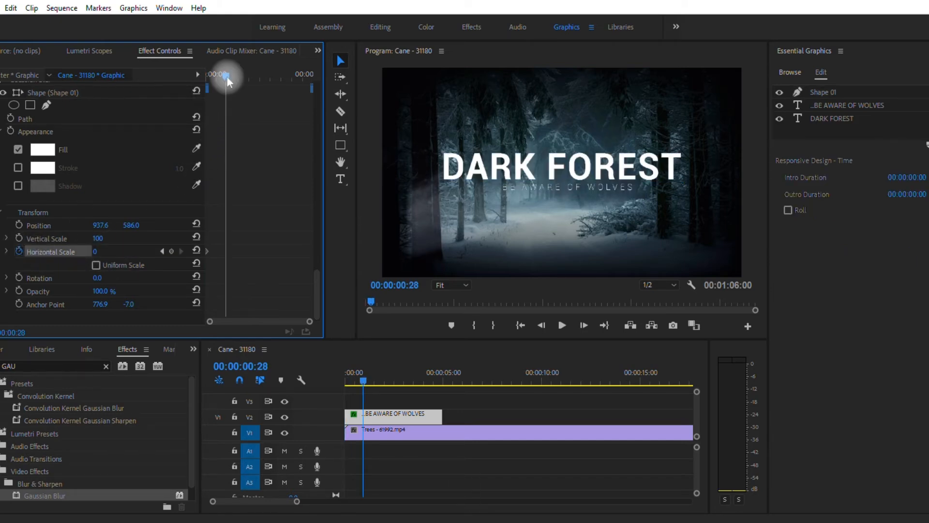
pyautogui.click(95, 252)
pyautogui.write('100')
pyautogui.moveTo(225, 75); pyautogui.dragTo(177, 79)
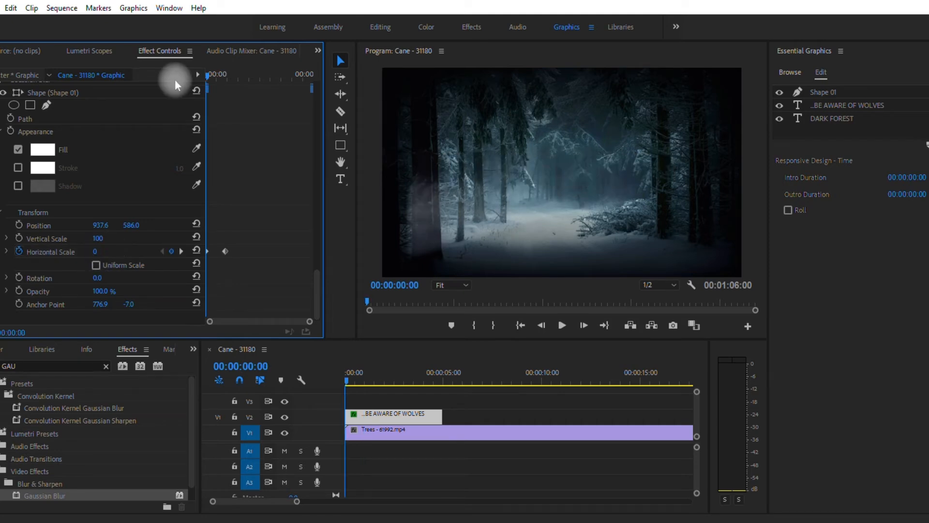
pyautogui.press('space')
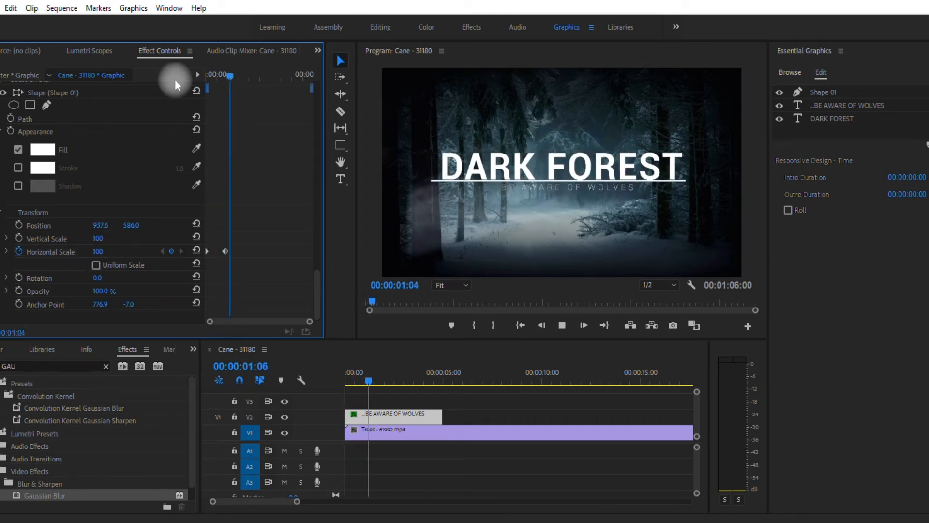
pyautogui.press('space')
# Step: Apply Ease In to the line's Horizontal Scale 100 keyframe and preview the eased animation
pyautogui.moveTo(253, 76); pyautogui.dragTo(220, 77)
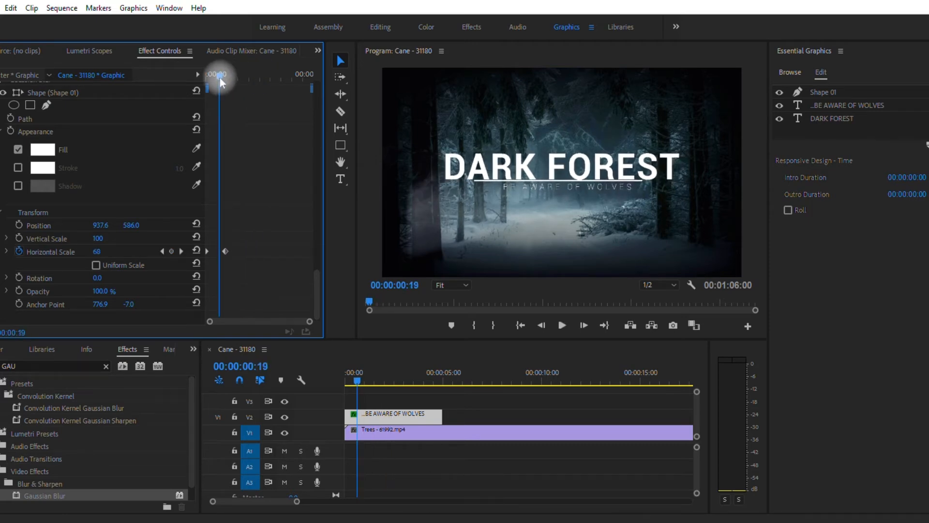
pyautogui.rightClick(225, 251)
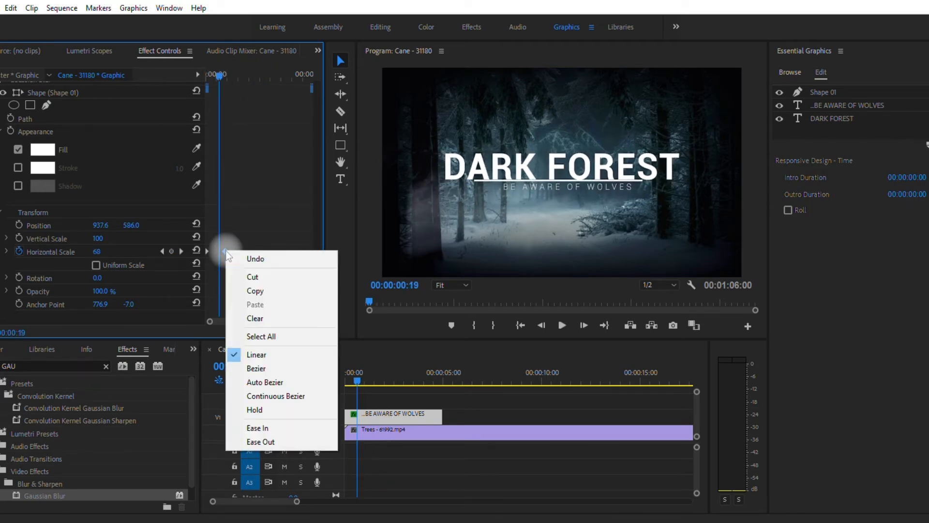
pyautogui.click(262, 429)
pyautogui.press('space')
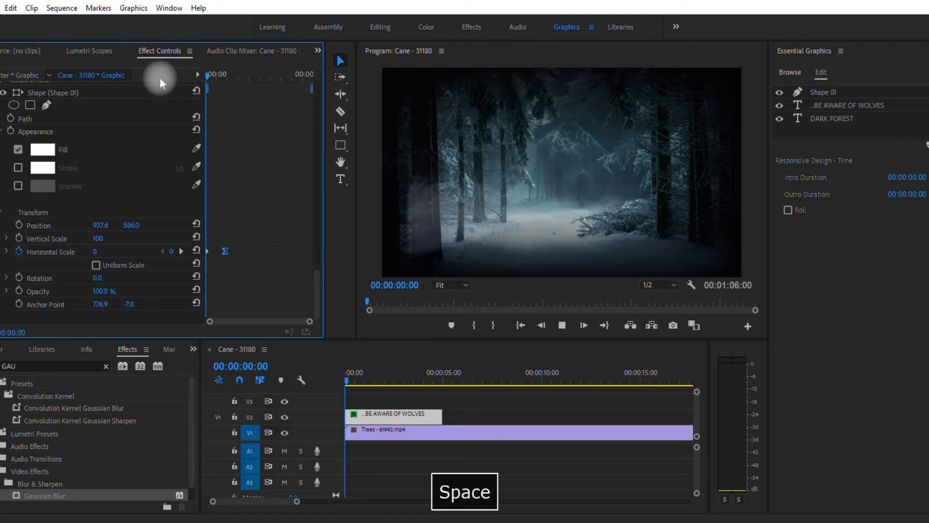
pyautogui.press('space')
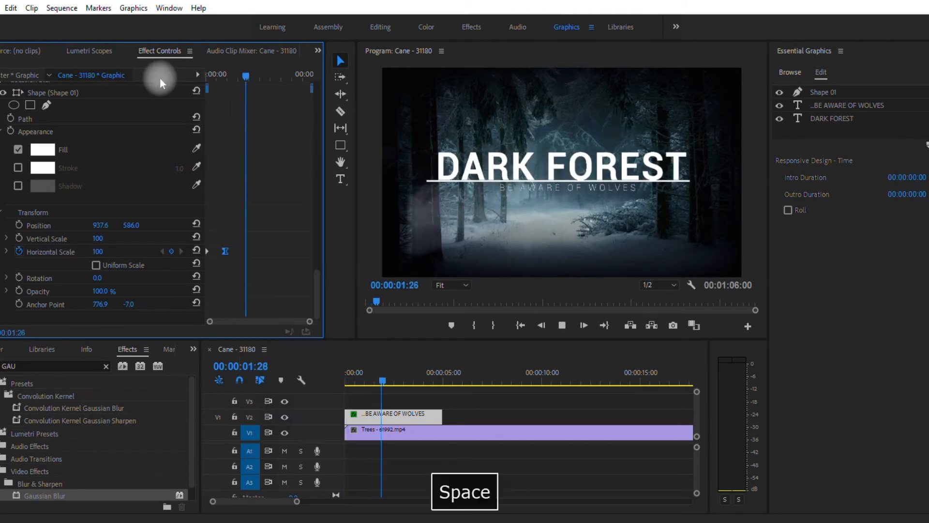
pyautogui.moveTo(249, 76); pyautogui.dragTo(177, 77)
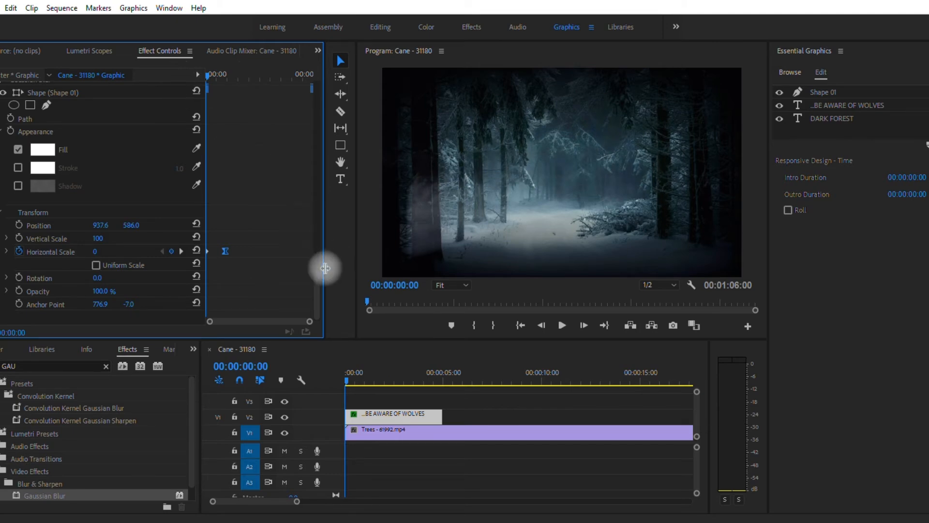
pyautogui.moveTo(316, 285)
pyautogui.mouseDown()
pyautogui.moveTo(320, 232)
pyautogui.moveTo(319, 271)
pyautogui.mouseUp()
pyautogui.press('space')
pyautogui.press('space')
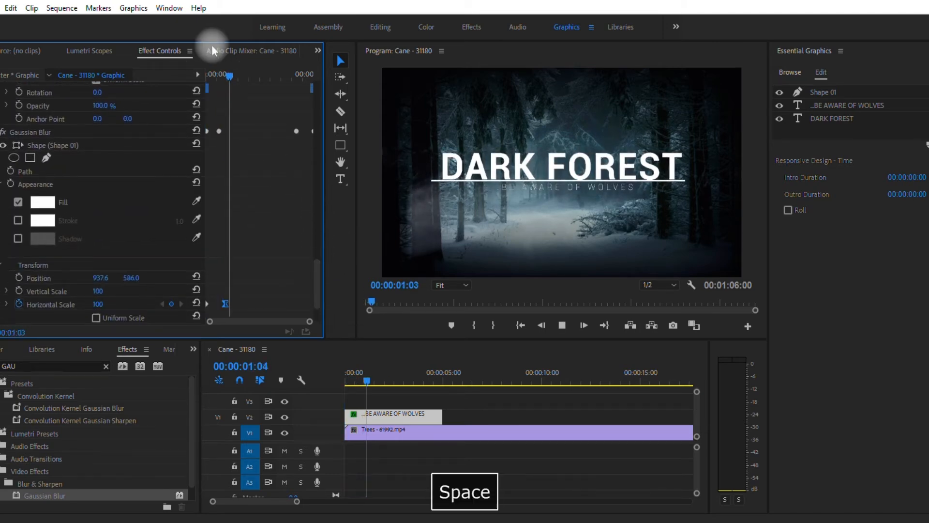
# Step: Draw a closed four-point bezier mask around the BE AWARE OF WOLVES subtitle, with its upper edge along the line
pyautogui.moveTo(227, 74); pyautogui.dragTo(224, 75)
pyautogui.moveTo(318, 255); pyautogui.dragTo(319, 230)
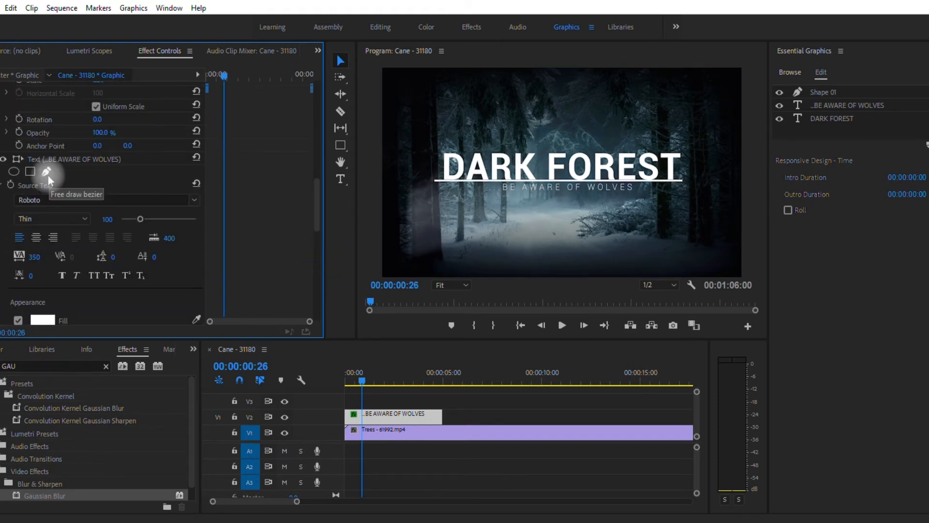
pyautogui.click(48, 172)
pyautogui.click(453, 194)
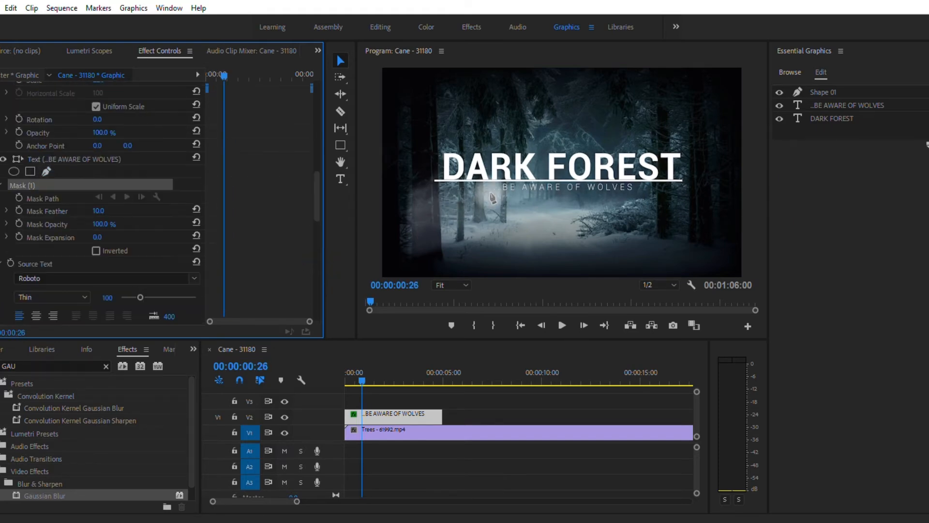
pyautogui.click(494, 181)
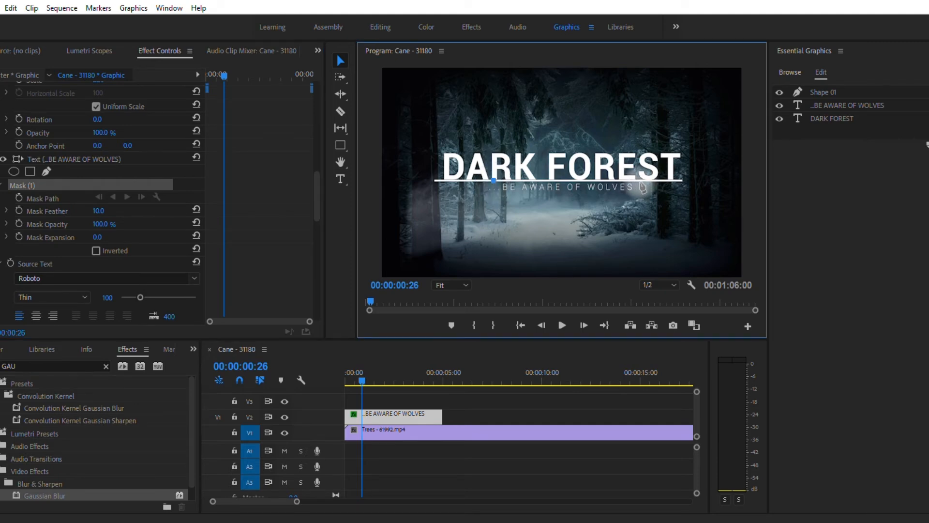
pyautogui.click(640, 183)
pyautogui.click(642, 203)
pyautogui.click(496, 200)
pyautogui.click(494, 181)
# Step: Add a Position keyframe for the BE AWARE OF WOLVES subtitle at 00:00:01:02, keeping it at 507.5, 644.0
pyautogui.moveTo(320, 188); pyautogui.dragTo(318, 255)
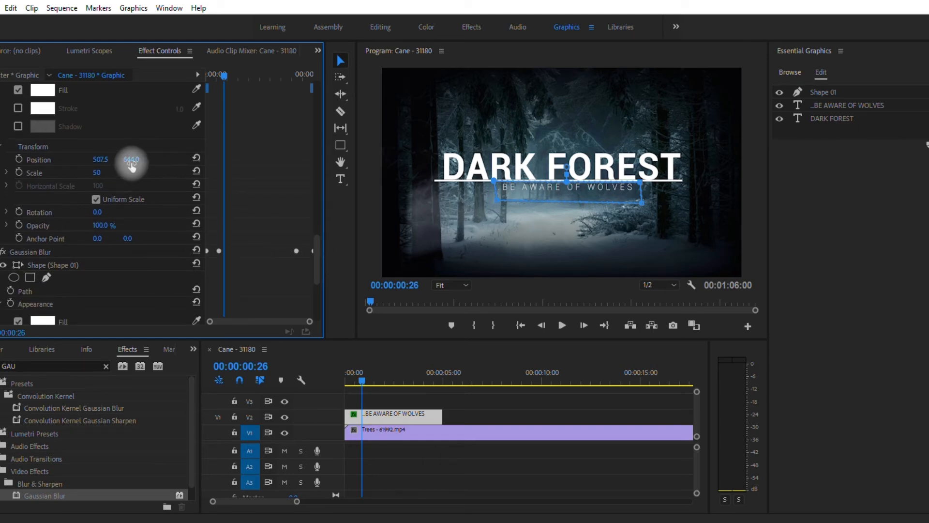
pyautogui.click(227, 74)
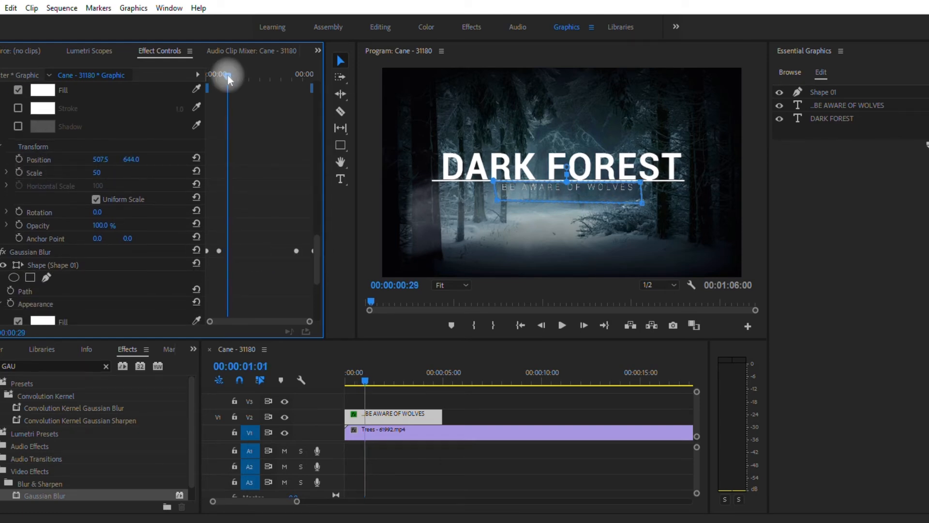
pyautogui.moveTo(227, 75); pyautogui.dragTo(229, 76)
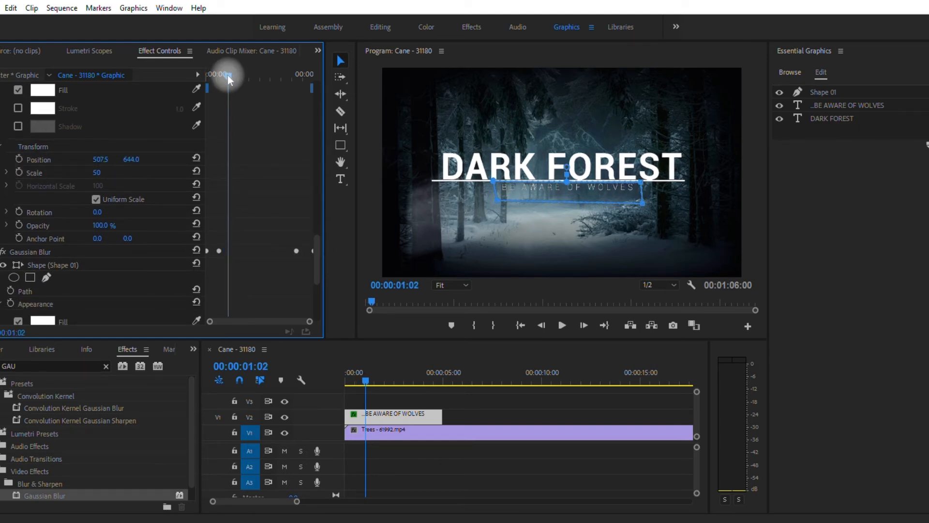
pyautogui.click(19, 159)
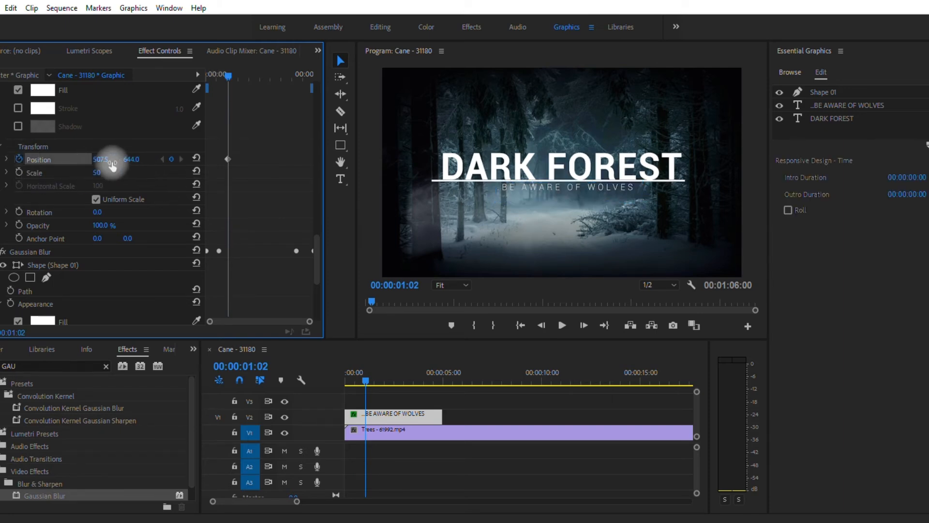
# Step: Keyframe the subtitle's vertical Position at 576.0 at the clip's start and play back its reveal from under the line
pyautogui.moveTo(223, 76); pyautogui.dragTo(216, 77)
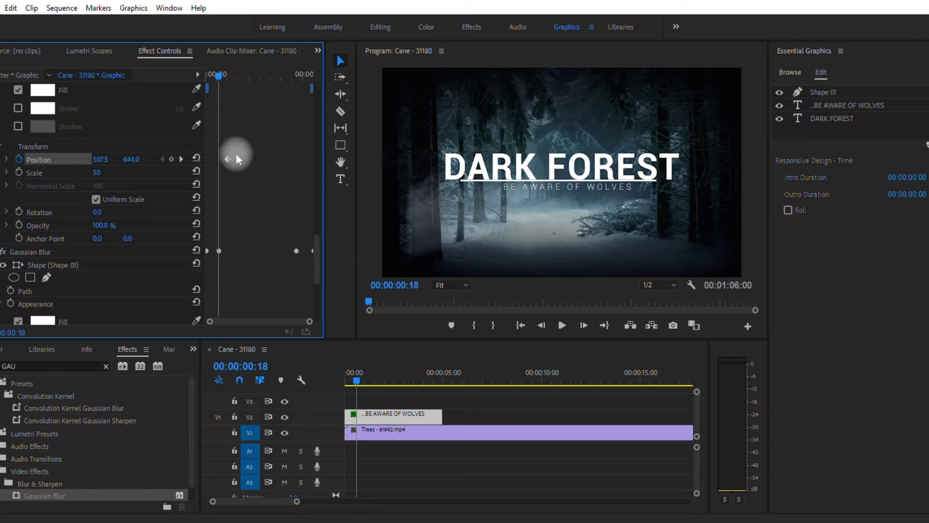
pyautogui.moveTo(131, 160); pyautogui.dragTo(98, 159)
pyautogui.click(219, 160)
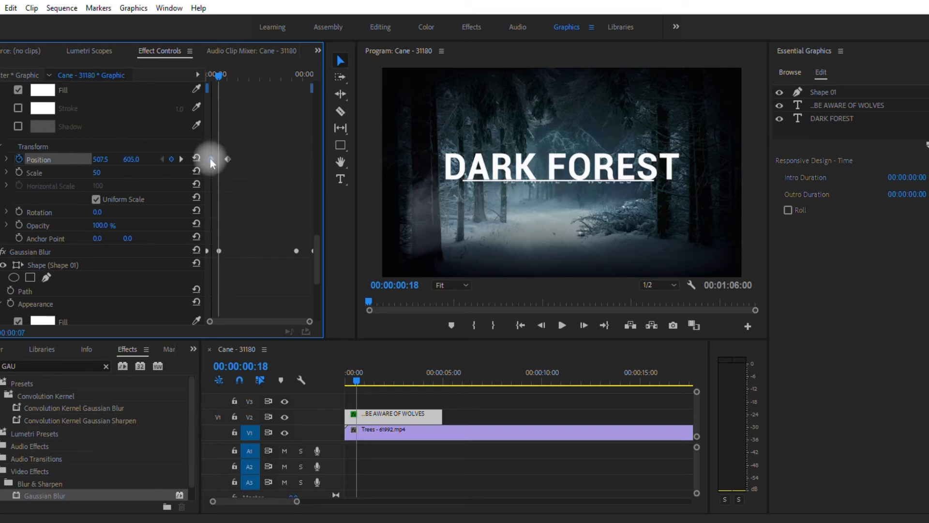
pyautogui.press('Delete')
pyautogui.click(221, 76)
pyautogui.moveTo(223, 76); pyautogui.dragTo(6, 100)
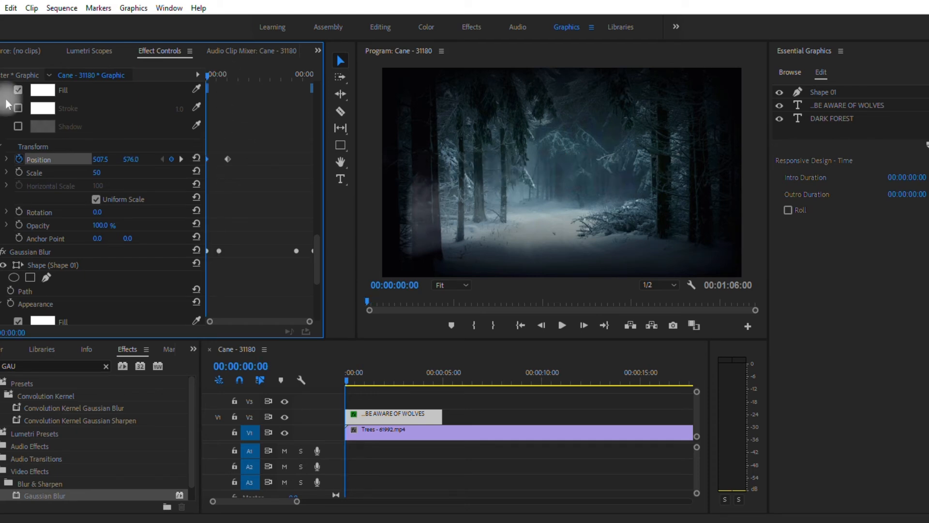
pyautogui.press('space')
pyautogui.press('space')
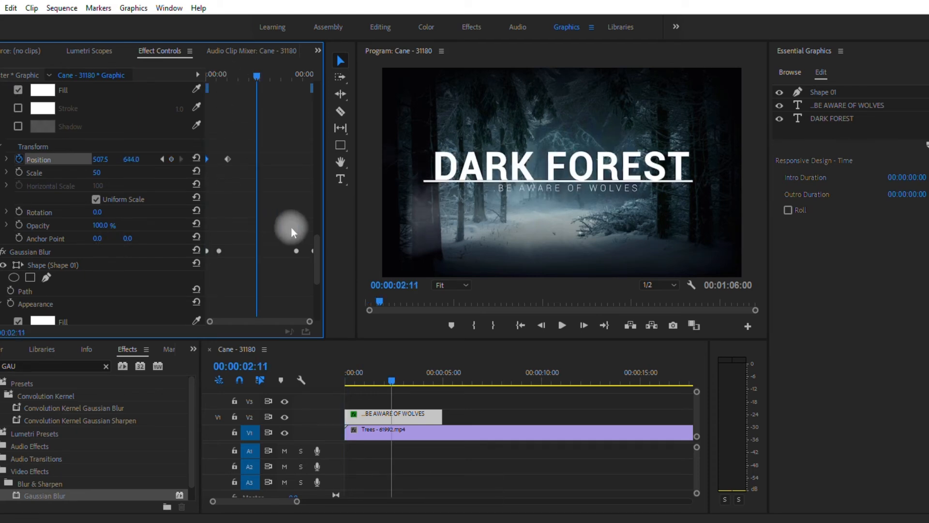
# Step: At 00:00:01:03, draw a closed four-point bezier mask around the DARK FOREST title, with its lower edge along the line
pyautogui.moveTo(208, 75); pyautogui.dragTo(232, 86)
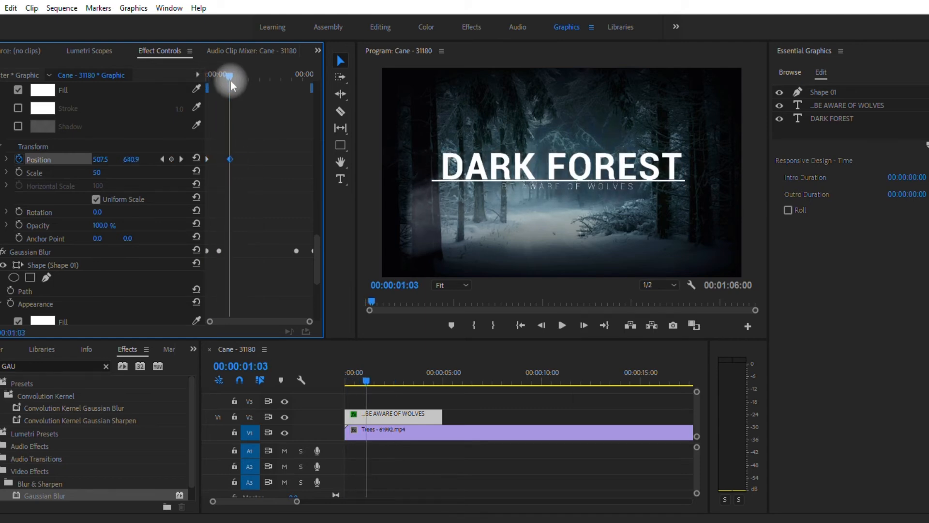
pyautogui.scroll(5, 49, 163)
pyautogui.click(47, 169)
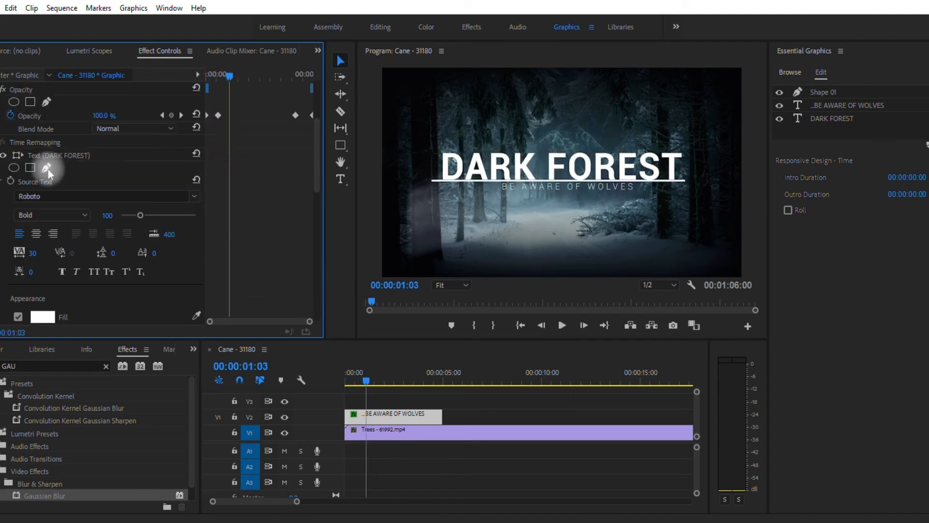
pyautogui.click(439, 180)
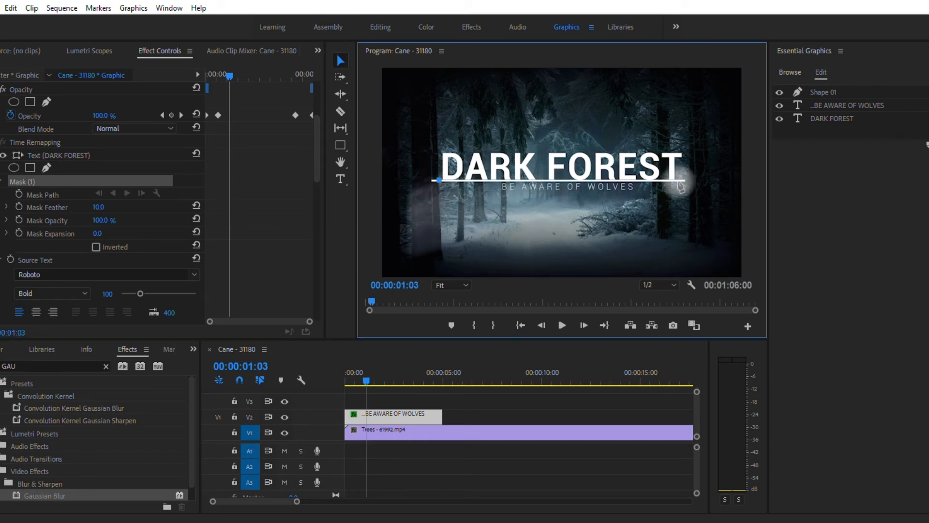
pyautogui.click(684, 181)
pyautogui.click(684, 141)
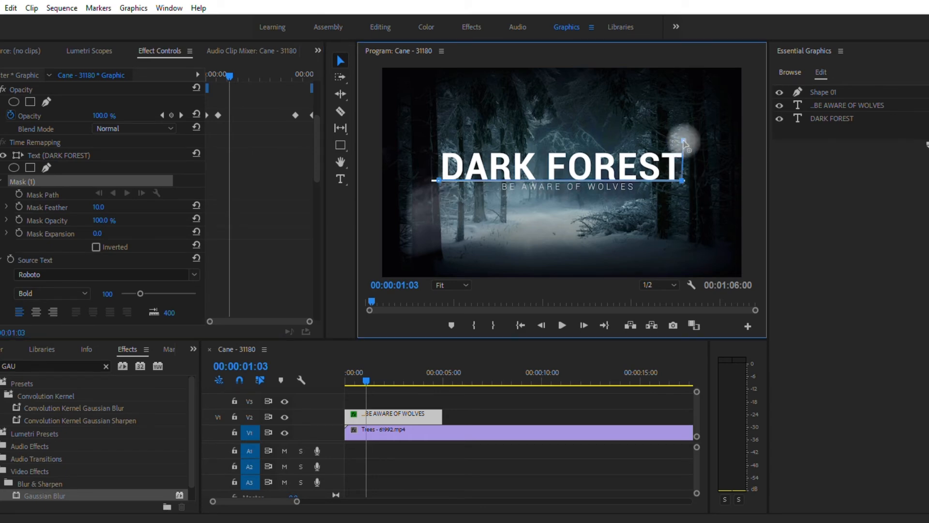
pyautogui.click(436, 143)
pyautogui.click(438, 180)
# Step: Add a Position keyframe holding the DARK FOREST title at 215.3, 581.9 a little after two seconds
pyautogui.scroll(-8, 99, 216)
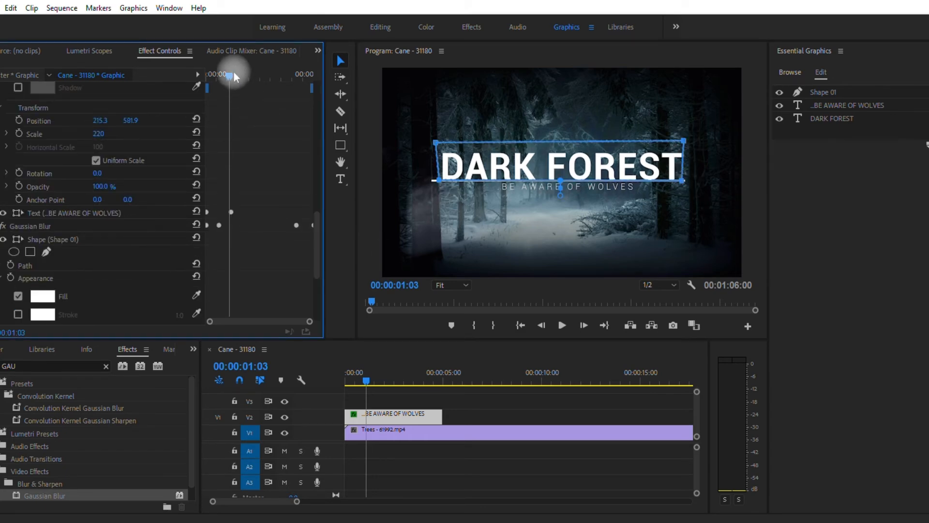
pyautogui.moveTo(234, 73)
pyautogui.mouseDown()
pyautogui.moveTo(266, 80)
pyautogui.moveTo(240, 80)
pyautogui.mouseUp()
pyautogui.click(19, 121)
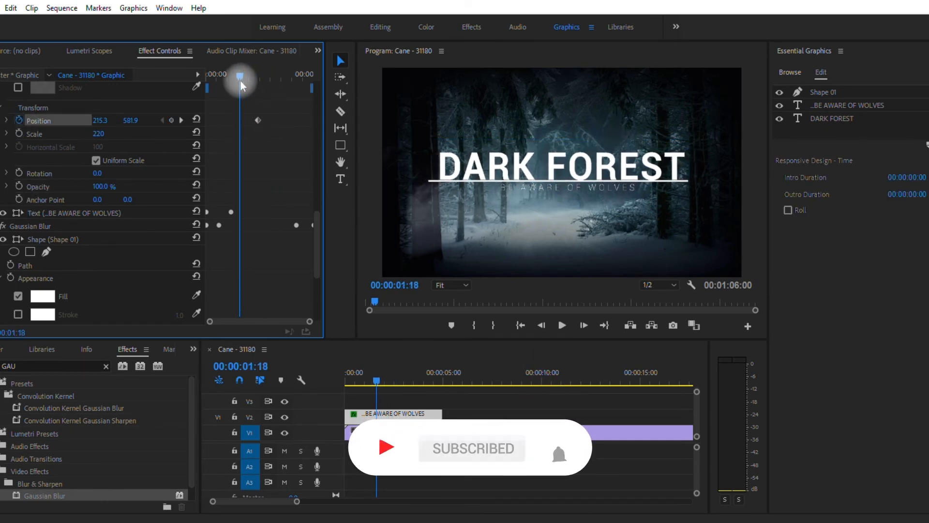
# Step: Add an earlier title Position keyframe with a vertical value of 760.9, shift it to just before one second, and preview the reveal
pyautogui.moveTo(130, 121); pyautogui.dragTo(136, 122)
pyautogui.moveTo(239, 120); pyautogui.dragTo(225, 119)
pyautogui.press('Home')
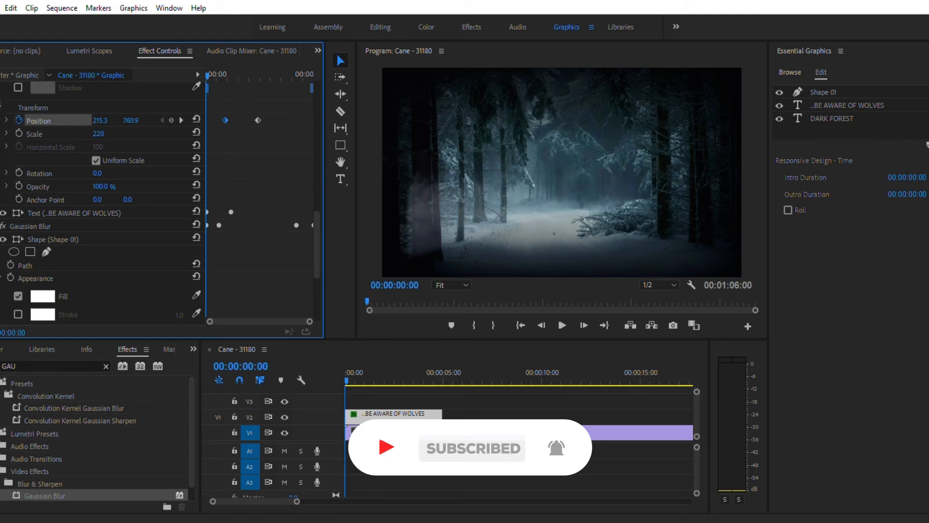
pyautogui.press('space')
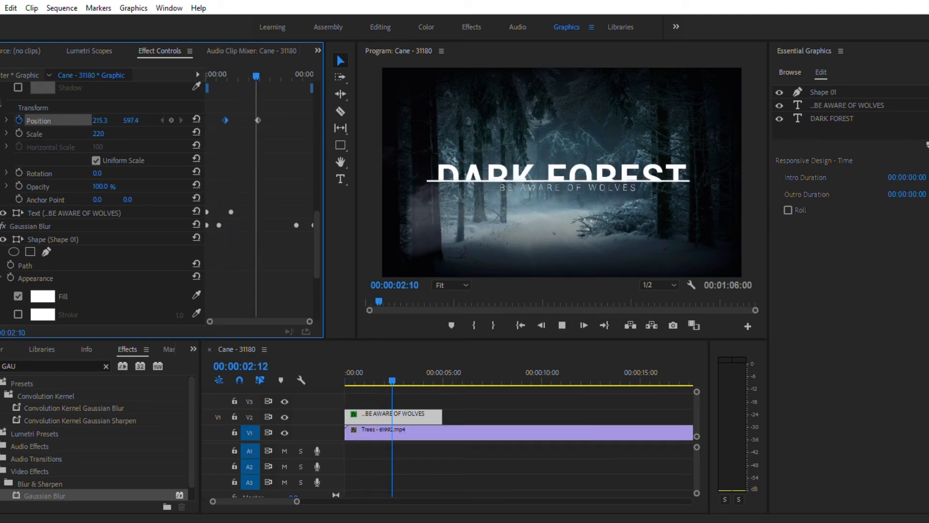
pyautogui.press('space')
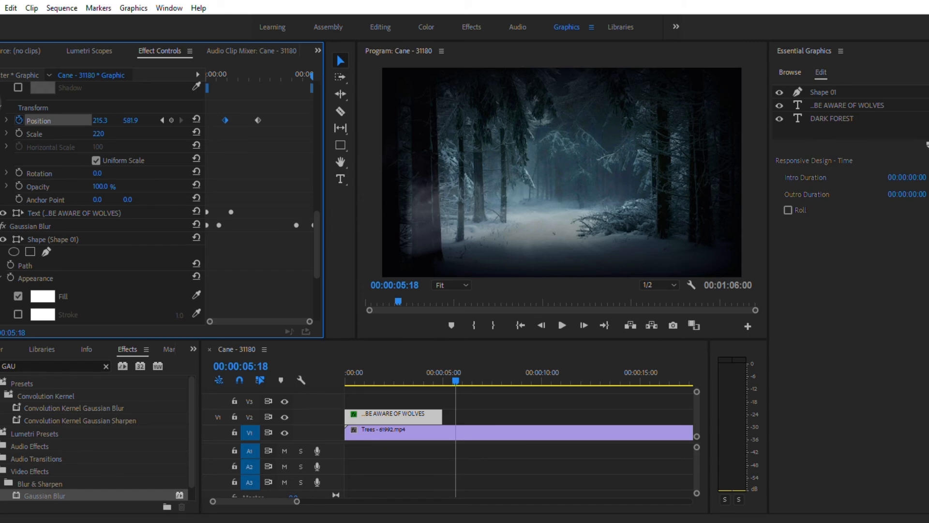
# Step: Export the title graphic as a Motion Graphics template named cinema to the Local Templates Folder, including a video thumbnail
pyautogui.click(414, 379)
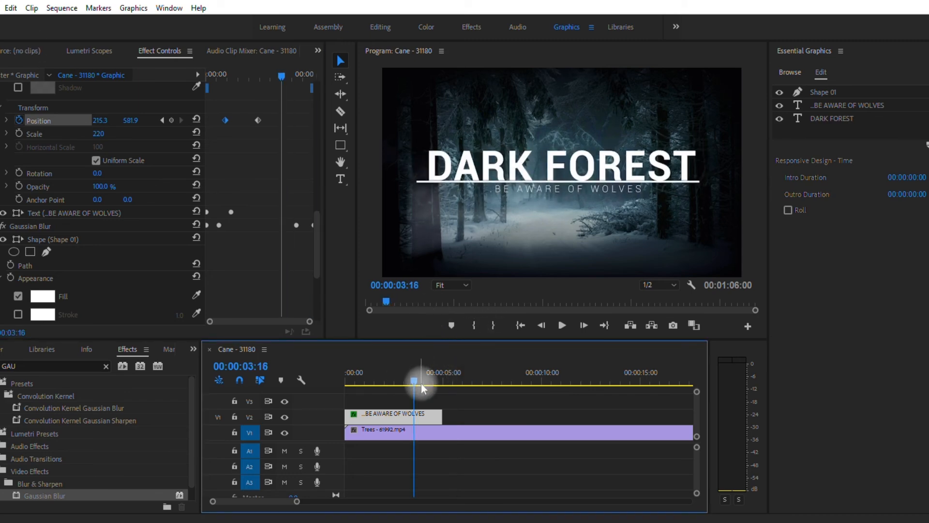
pyautogui.rightClick(425, 419)
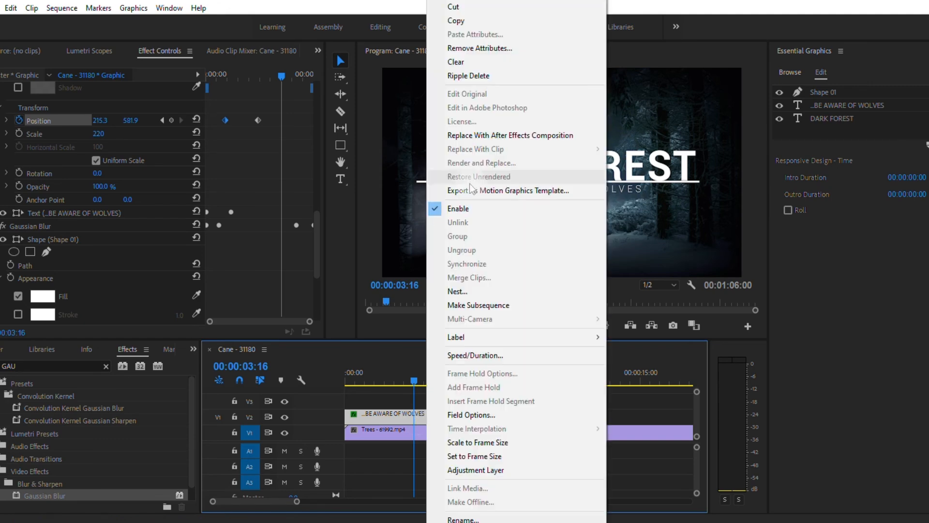
pyautogui.click(498, 193)
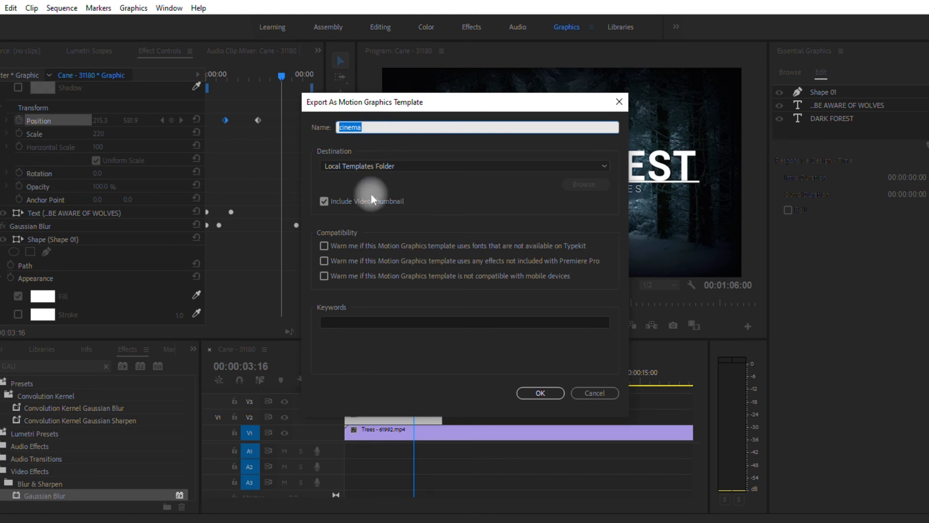
pyautogui.click(540, 393)
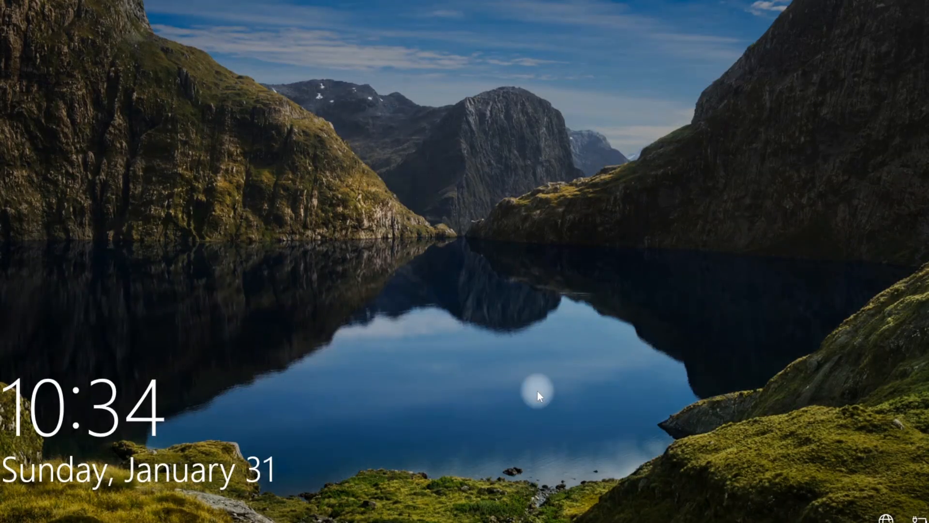
pyautogui.press('space')
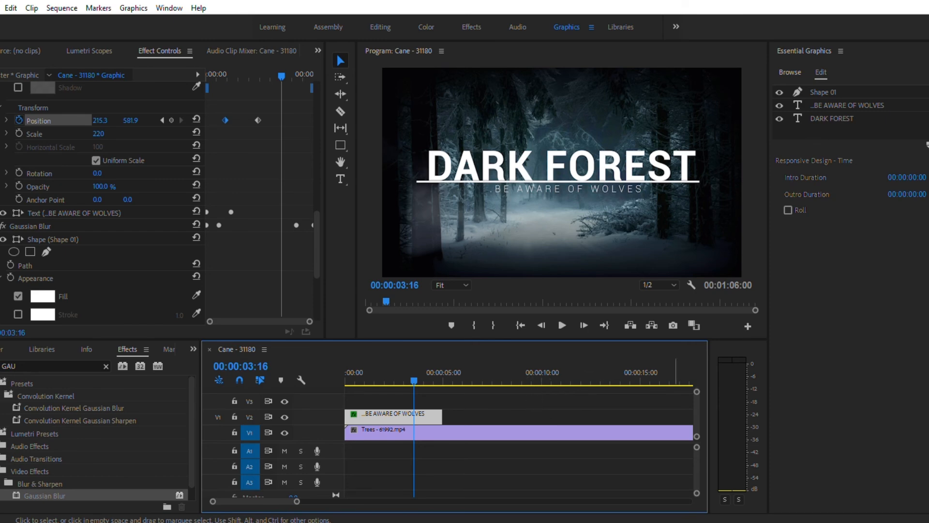
# Step: Find the cinema template in My Templates and put the title over the Cane - 31180.mp4 footage in the sequence
pyautogui.click(790, 72)
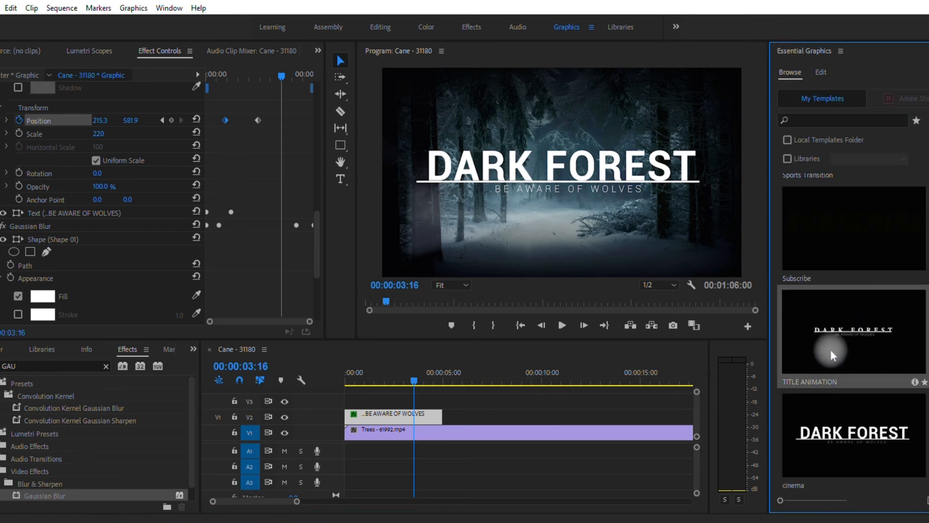
pyautogui.click(830, 222)
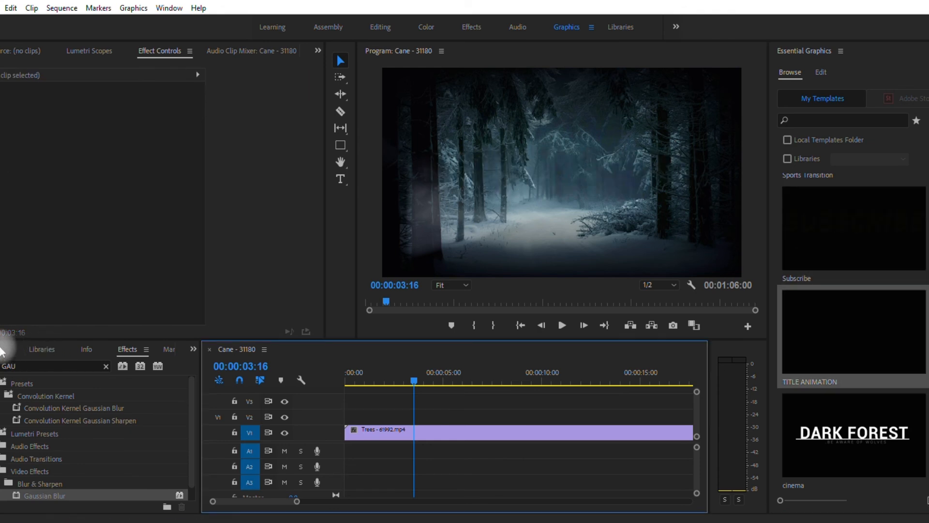
pyautogui.click(0, 350)
pyautogui.click(0, 350)
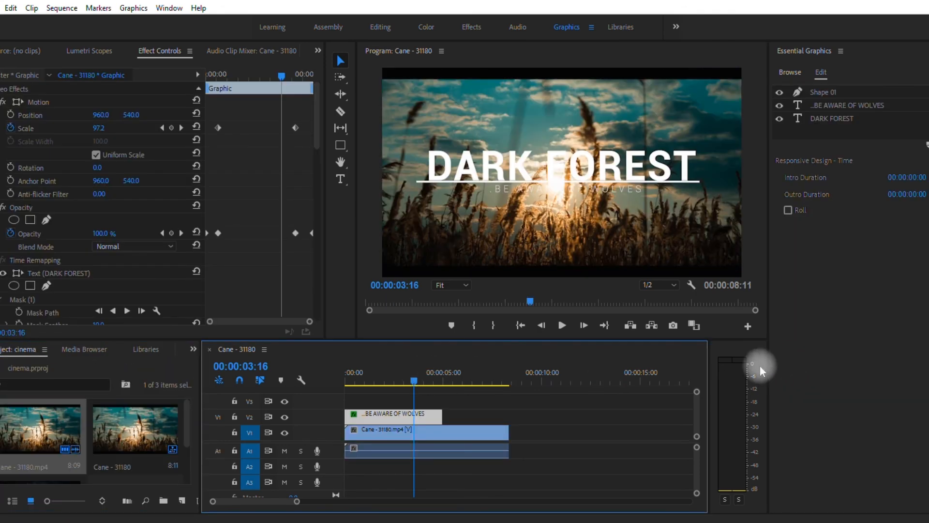
# Step: Check the title's shape and subtitle layers, and select the word DARK in the title text with the Type tool
pyautogui.click(823, 94)
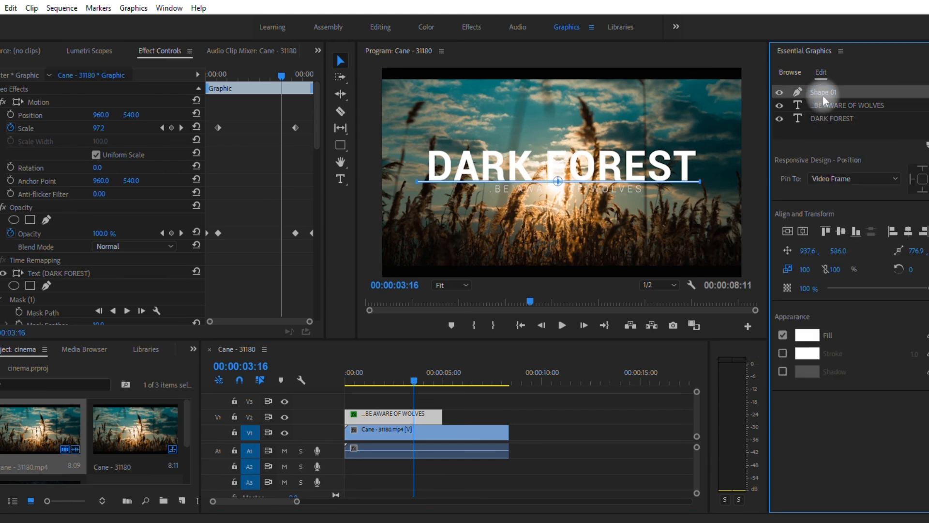
pyautogui.click(822, 106)
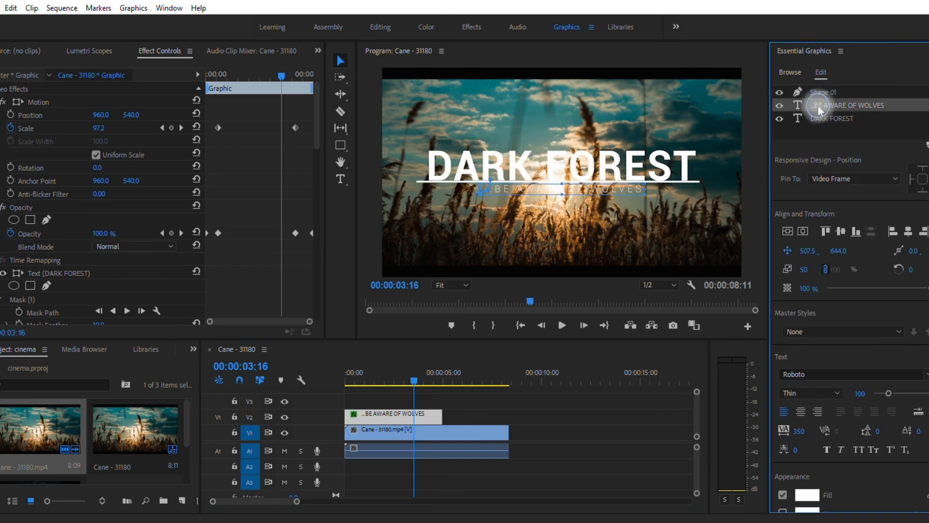
pyautogui.press('t')
pyautogui.click(584, 165)
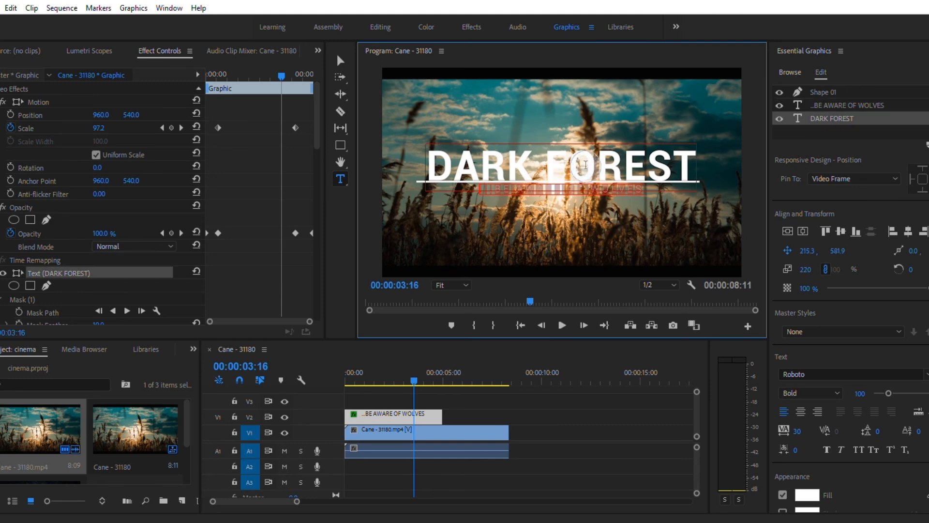
pyautogui.doubleClick(585, 165)
pyautogui.doubleClick(485, 168)
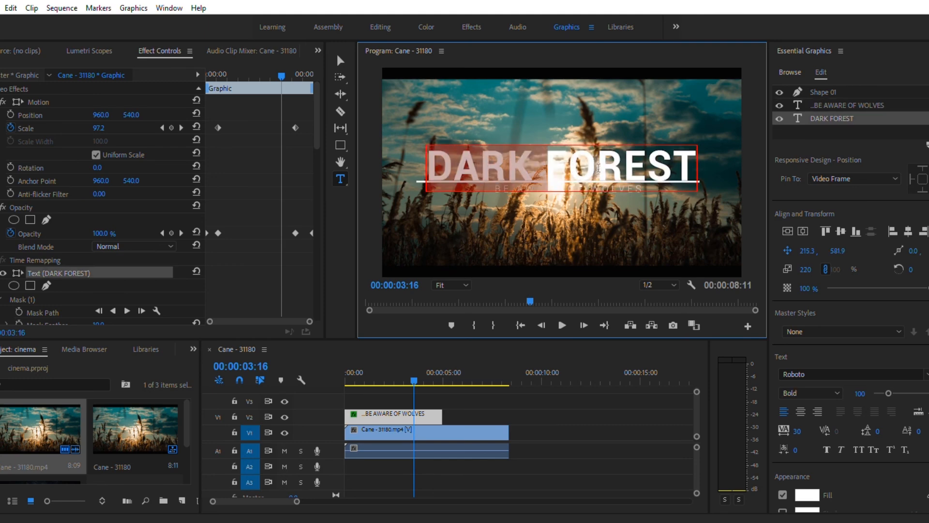